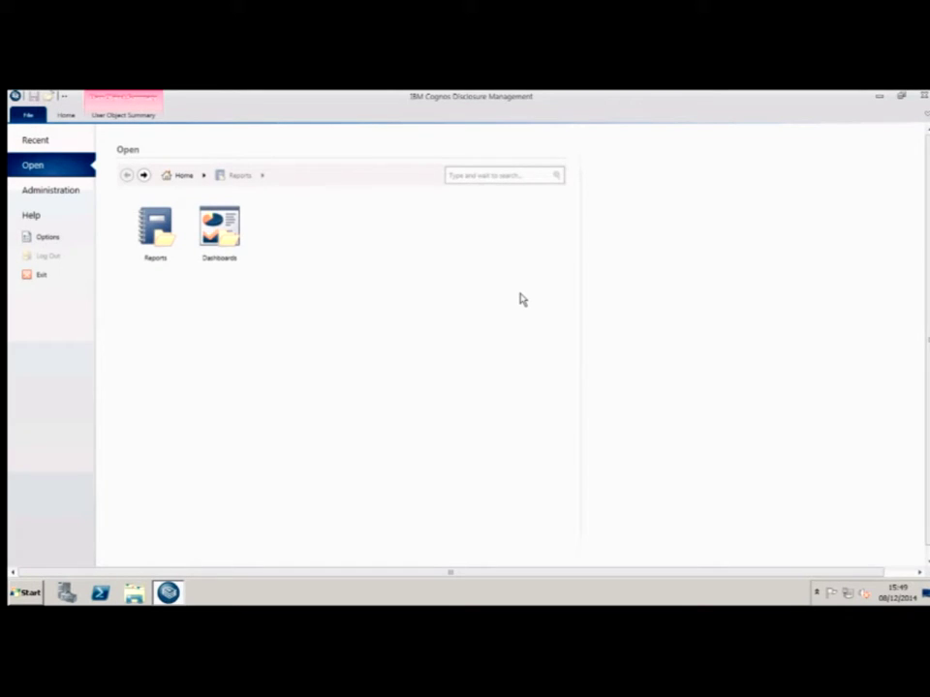
- Open the October Management Pack from the Group Monthly Management Pack reports
double_click(163, 237)
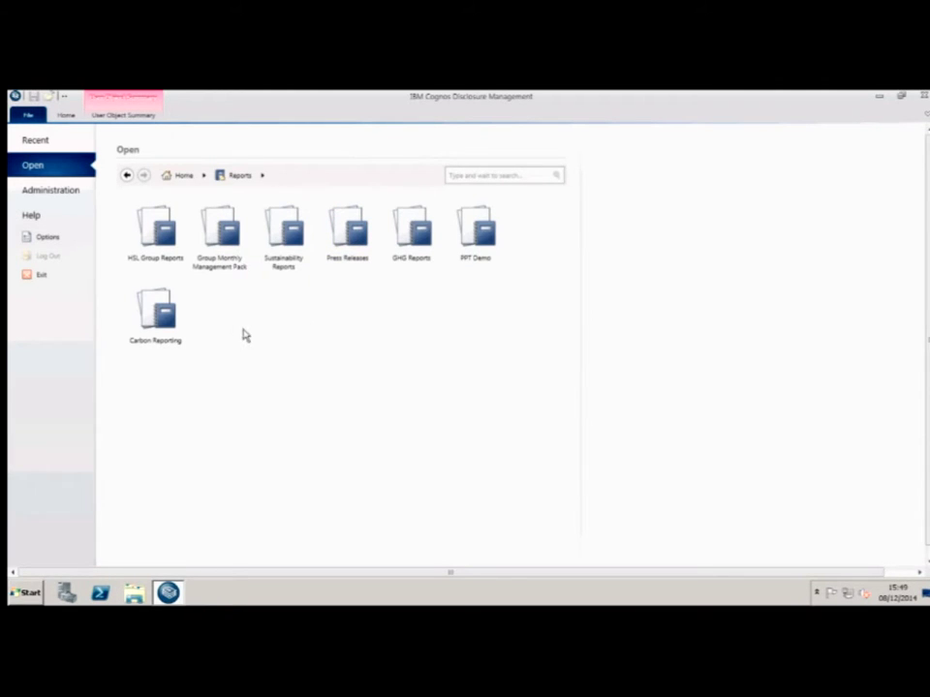
double_click(230, 250)
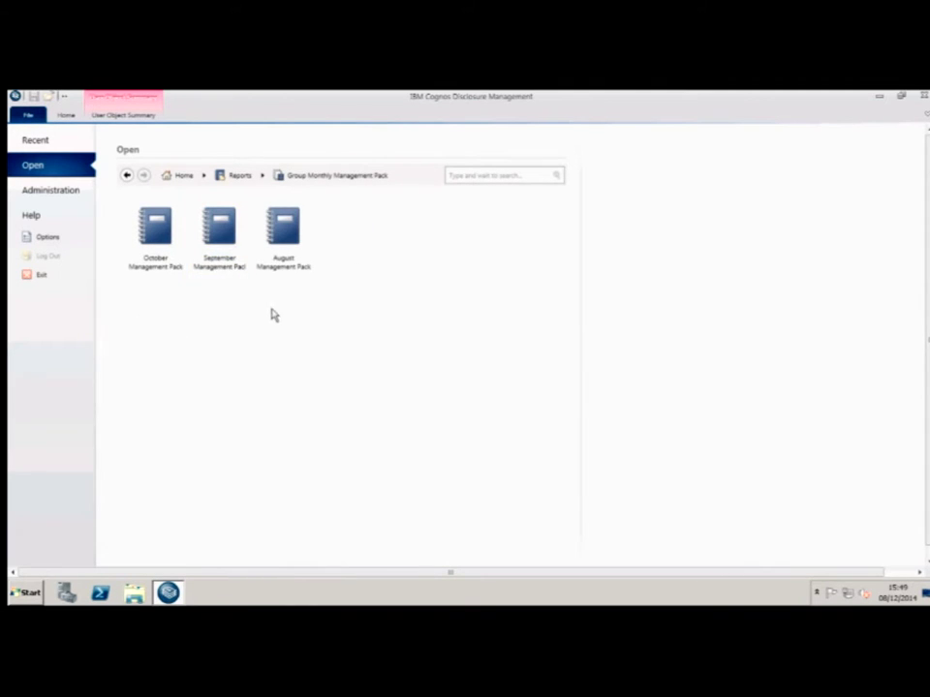
double_click(157, 233)
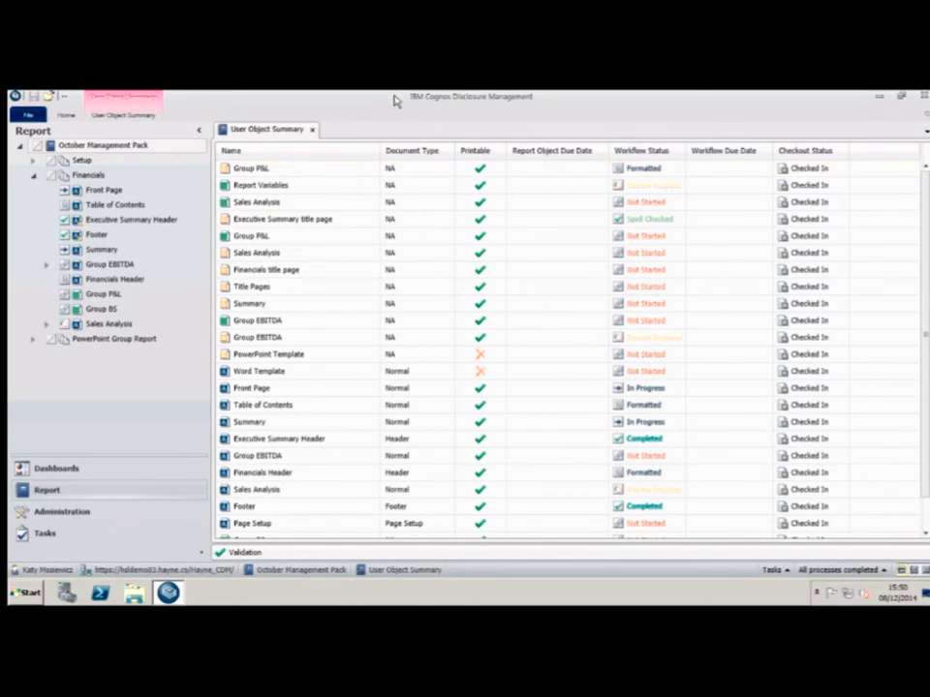
- Expand the Setup and PowerPoint Group Report sections of the October Management Pack
left_click(34, 162)
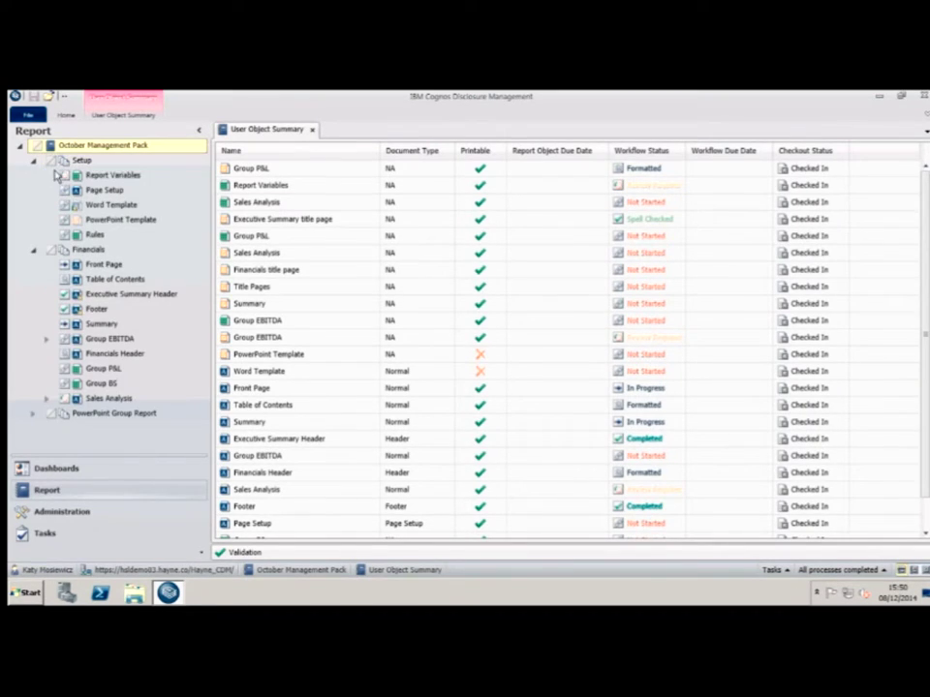
left_click(34, 415)
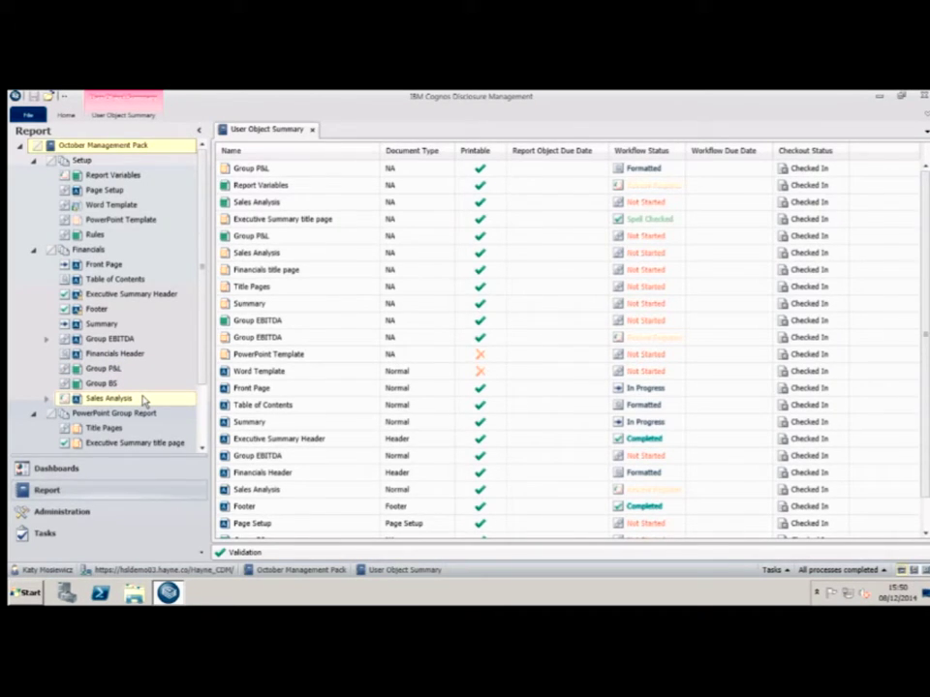
left_click(64, 293)
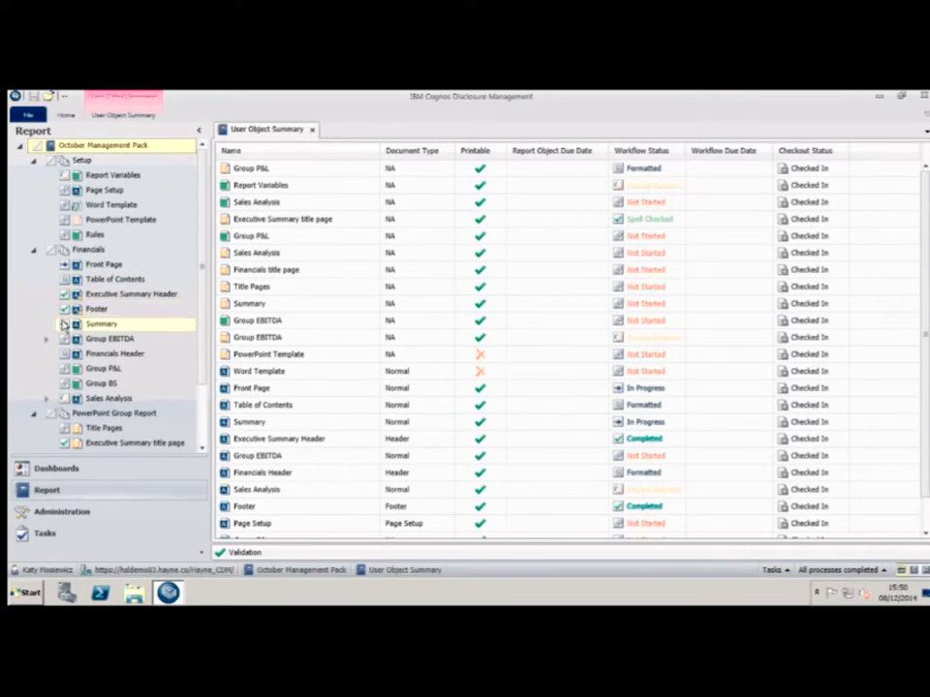
- Review the workflow of the Summary object, including its In Progress state, and close the workflow designer
right_click(121, 332)
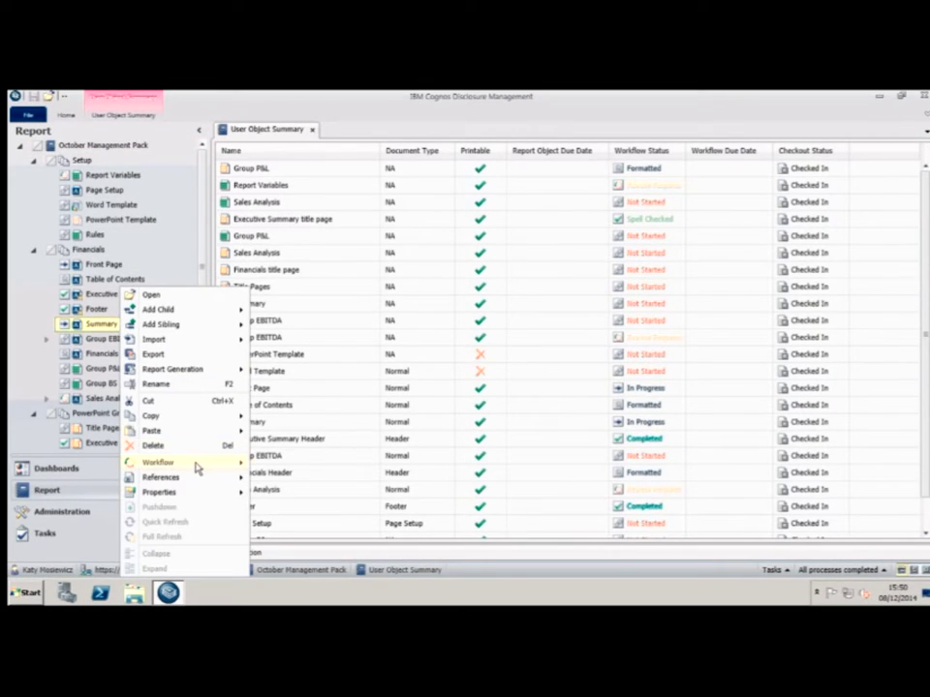
mouse_move(198, 463)
left_click(280, 463)
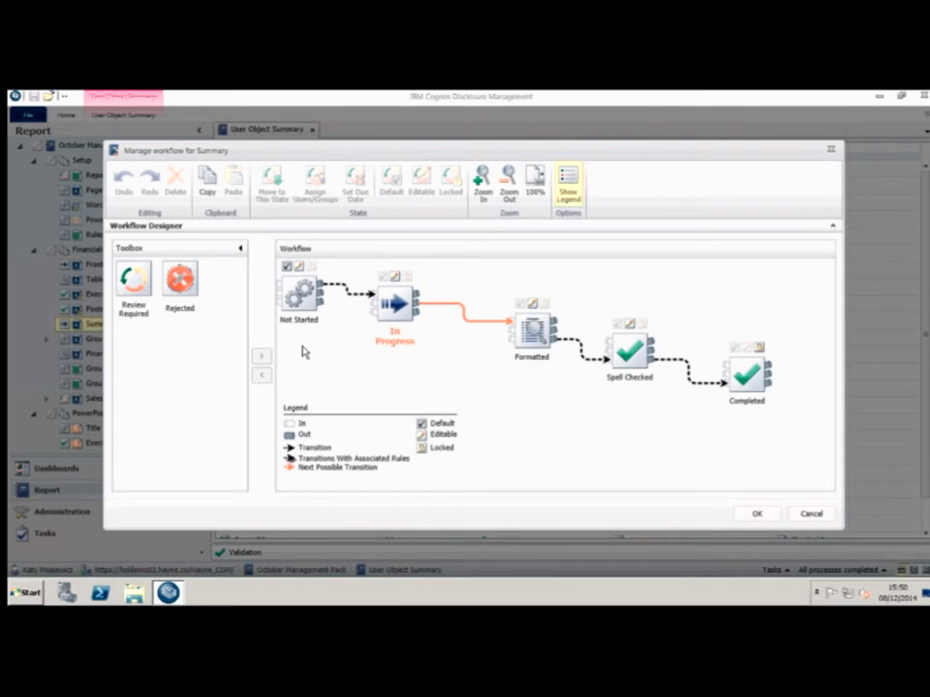
left_click(402, 317)
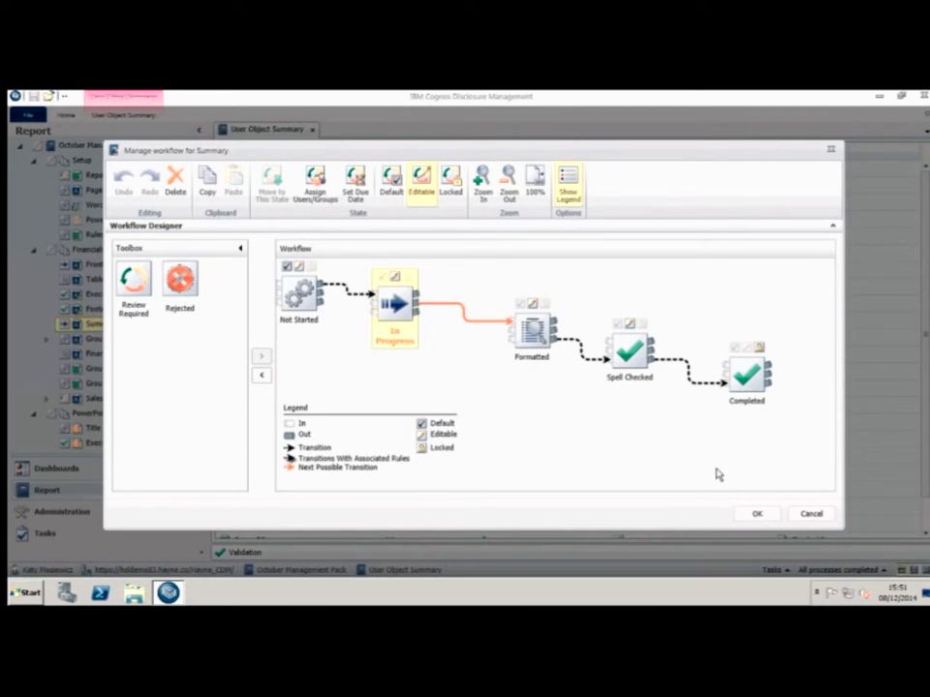
left_click(760, 516)
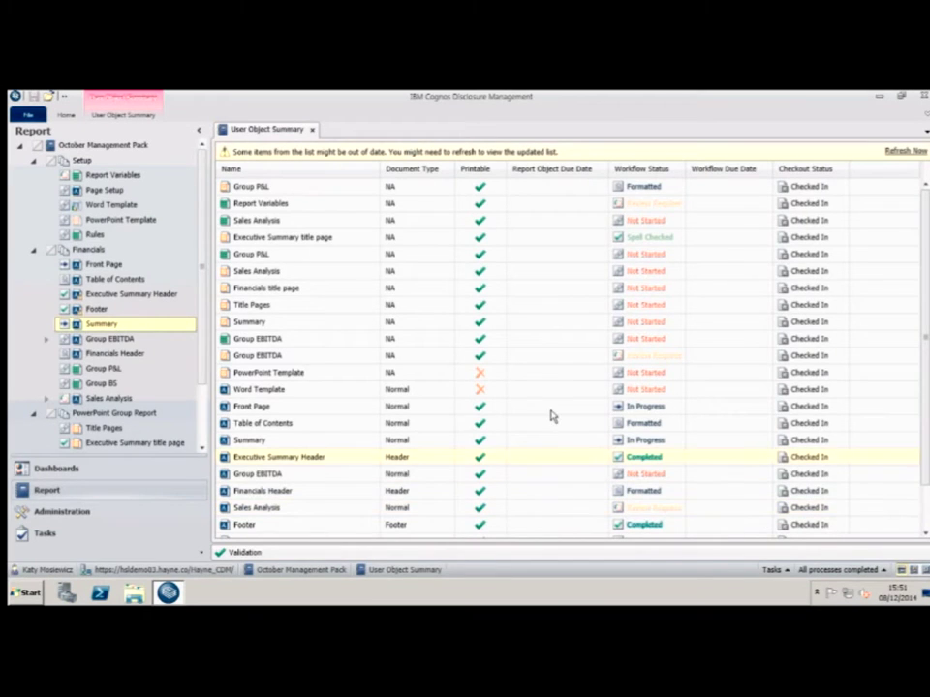
- Open the Front Page and highlight its Comp, CurrMonth and CY variable placeholders
left_click(122, 266)
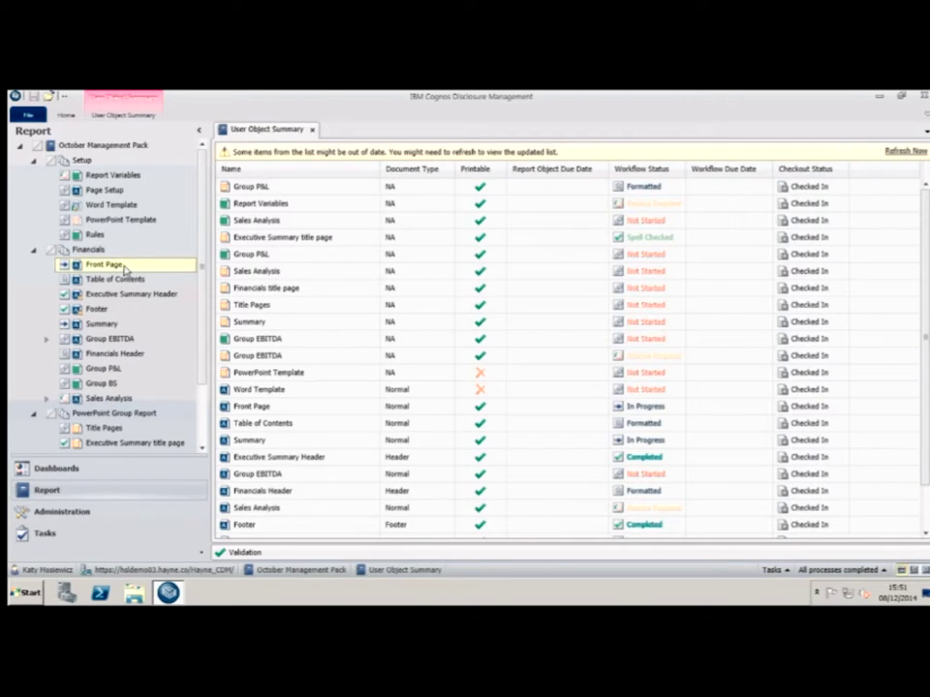
double_click(123, 267)
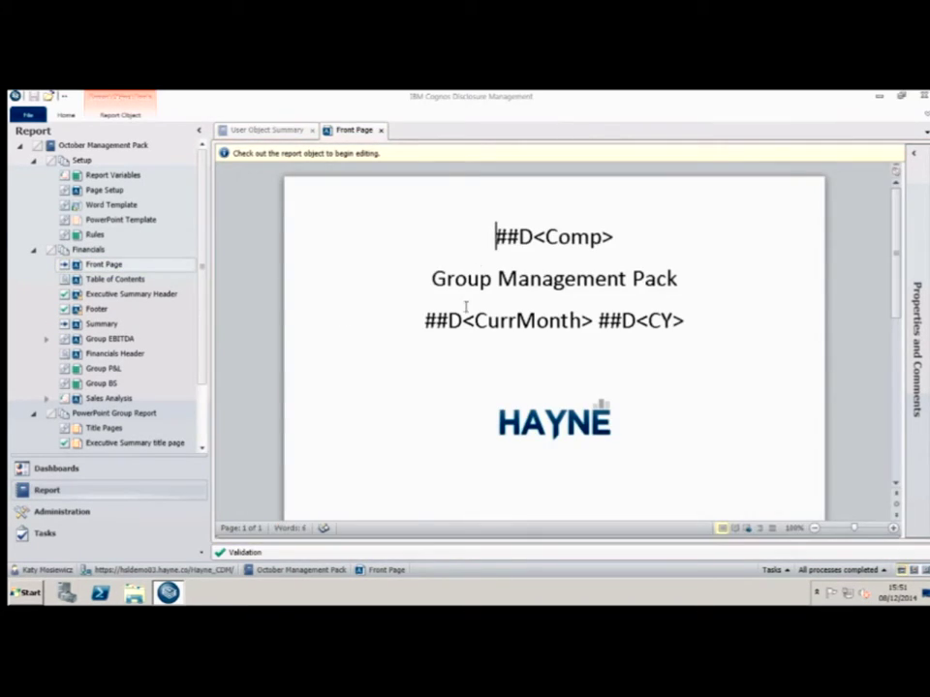
left_click_drag(496, 236, 612, 244)
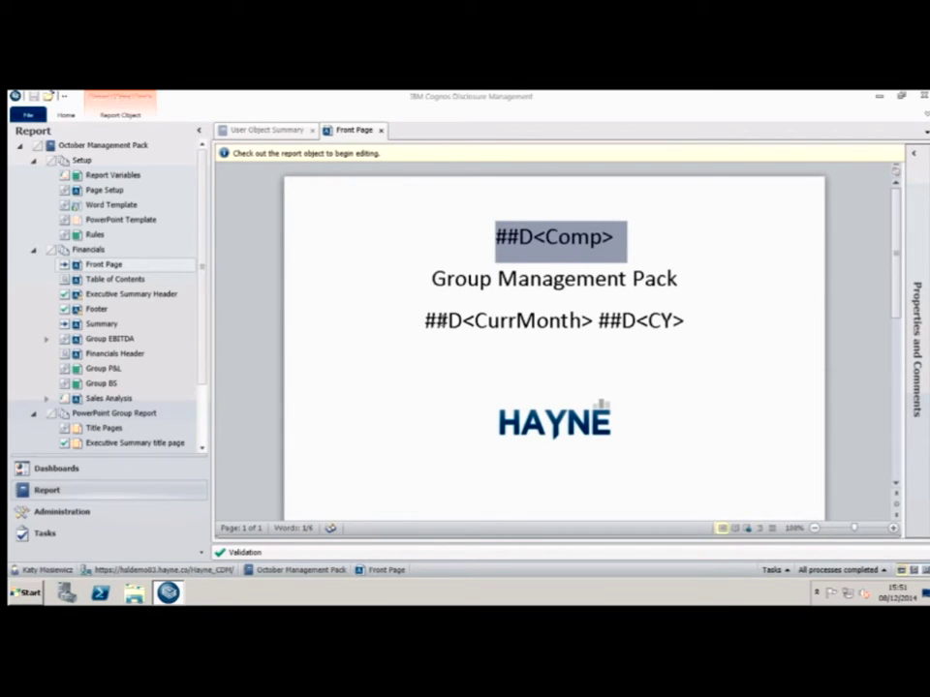
left_click_drag(474, 321, 581, 323)
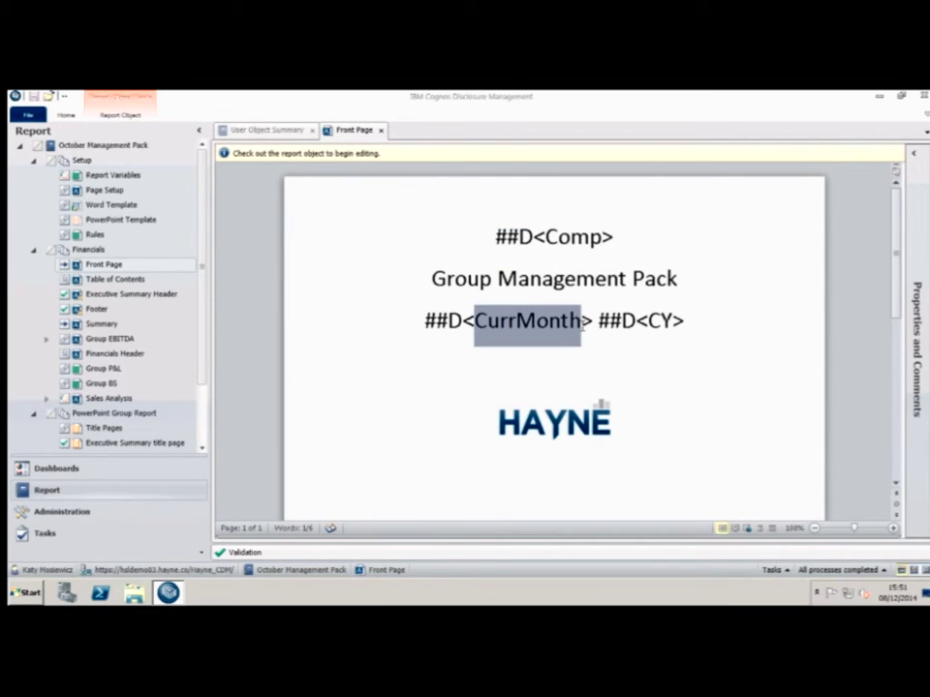
left_click_drag(647, 320, 685, 320)
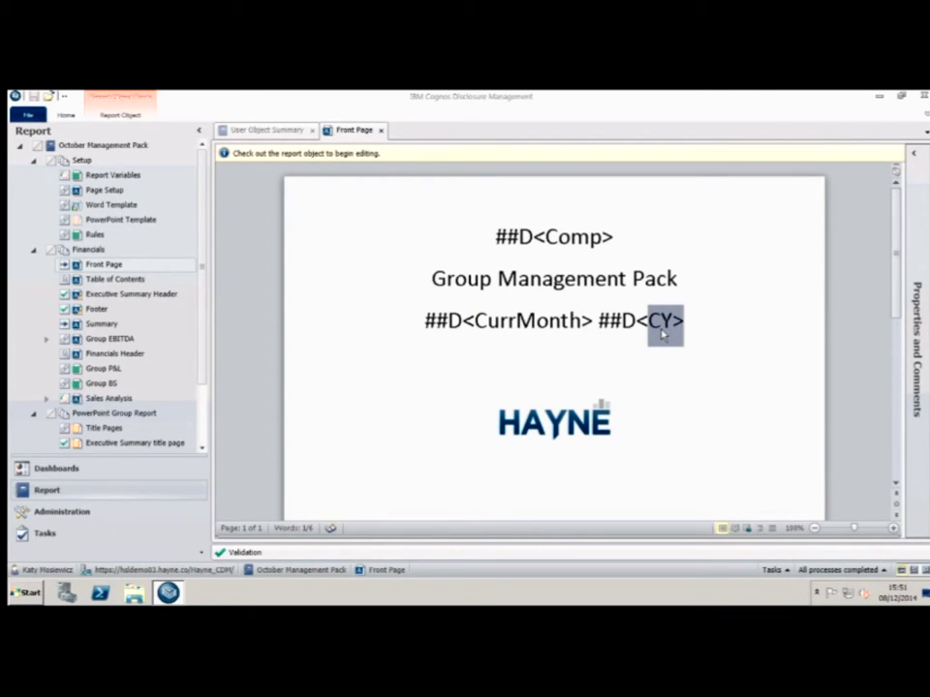
- Compare the CurrMonth, CY and Comp entries in the Report Variables sheet with the Front Page placeholders
double_click(132, 177)
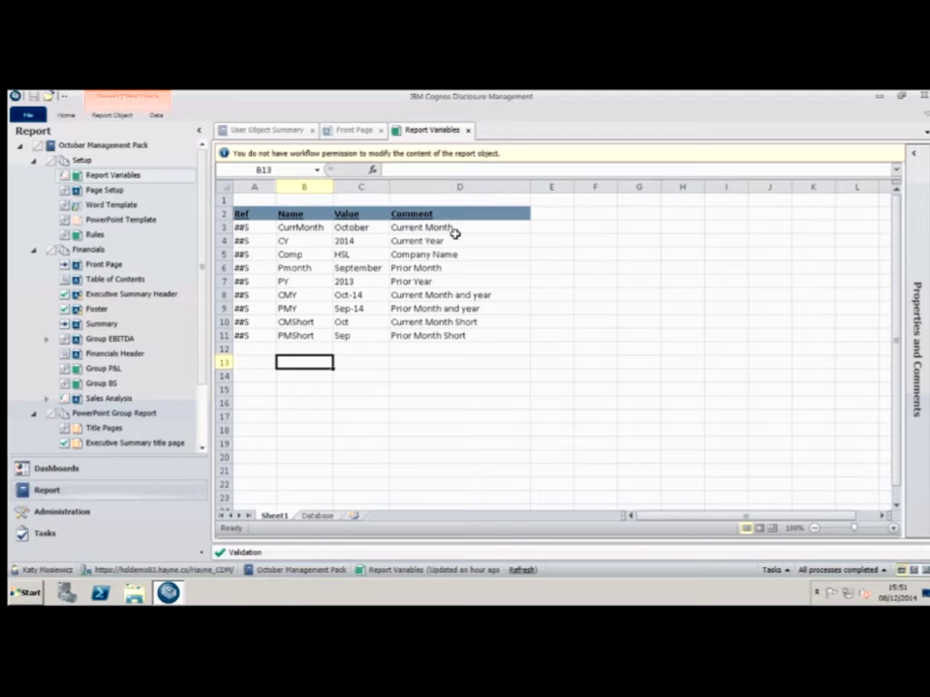
left_click(306, 227)
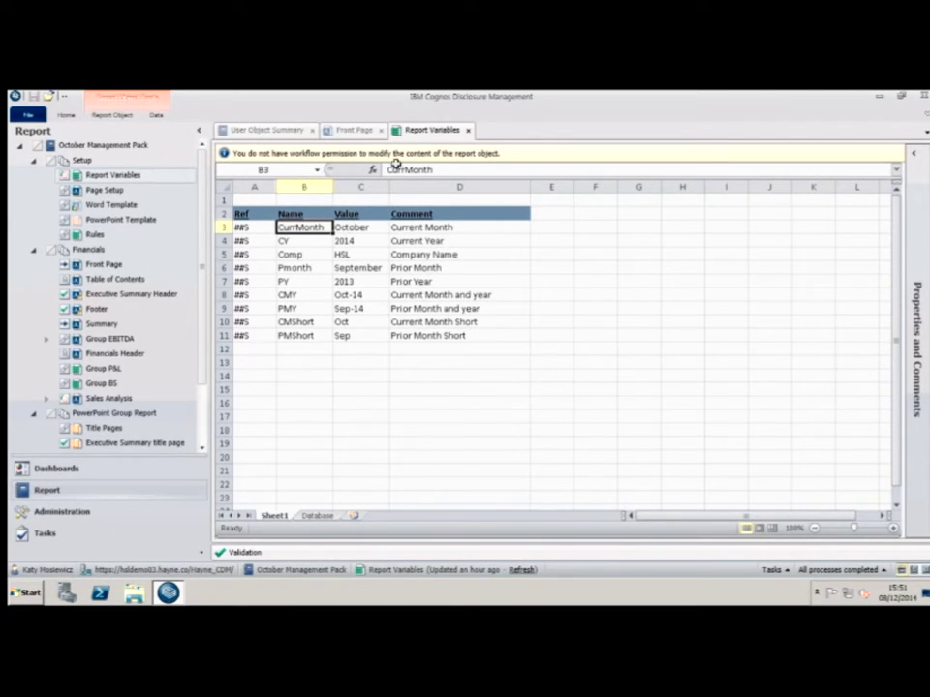
left_click(362, 133)
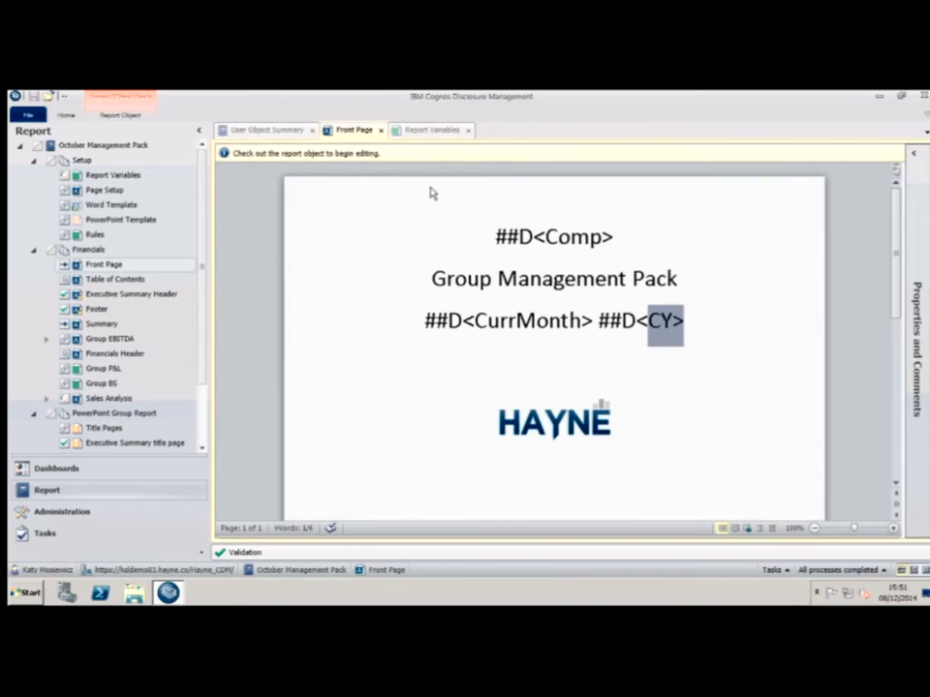
left_click(500, 321)
left_click_drag(501, 321, 581, 323)
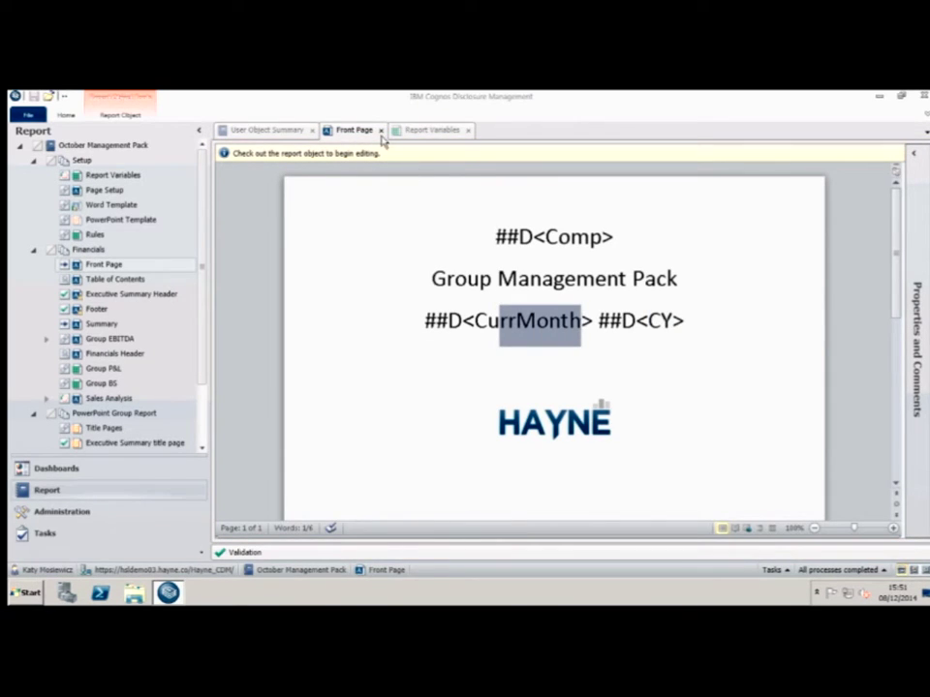
left_click(426, 130)
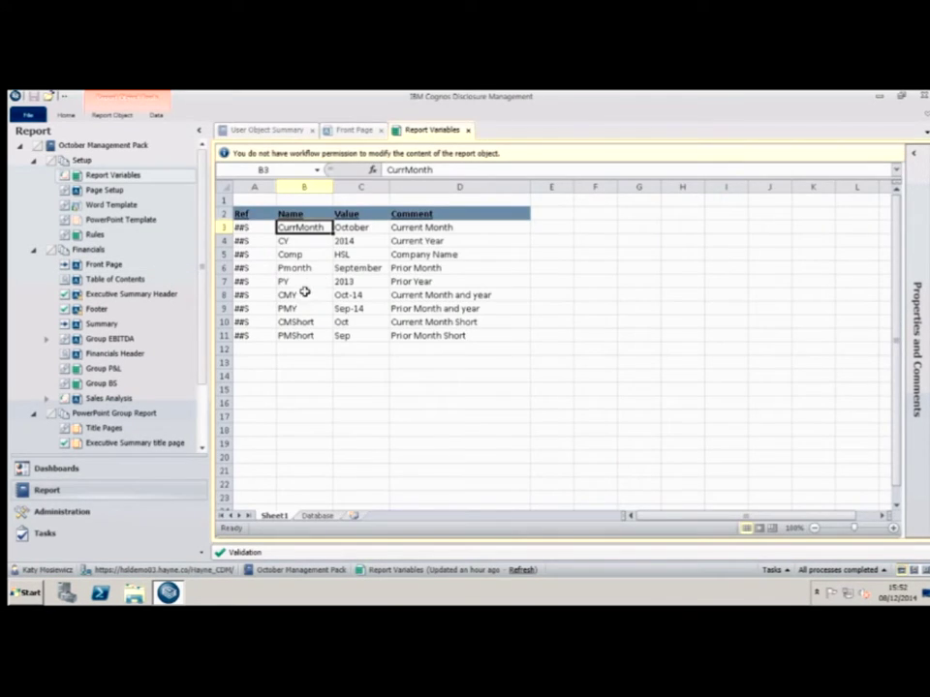
left_click(309, 242)
left_click(307, 254)
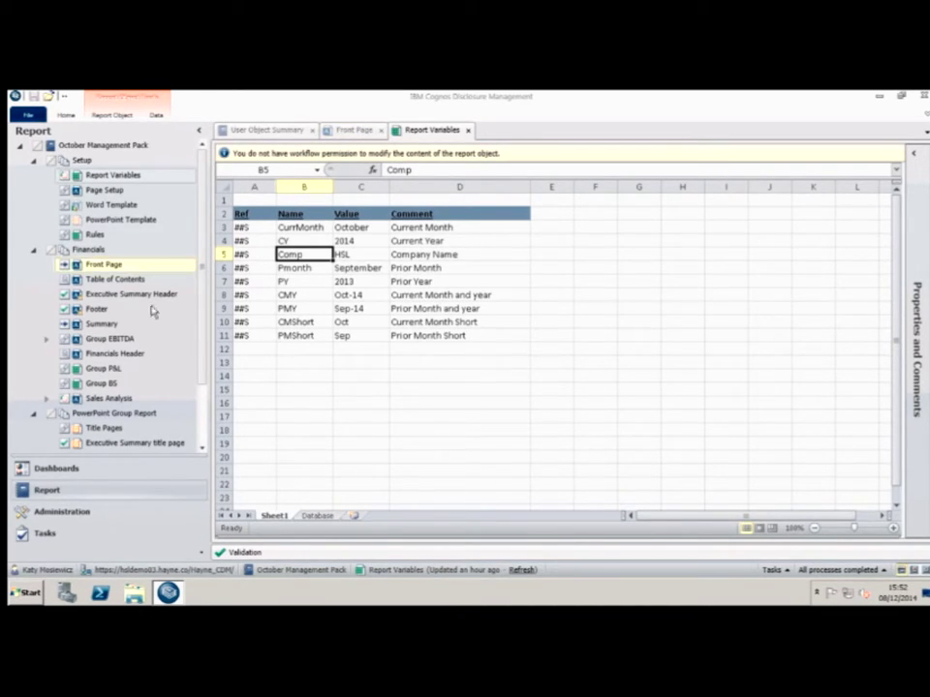
- Open the Group P&L object and examine its Display and Database sheets
double_click(115, 371)
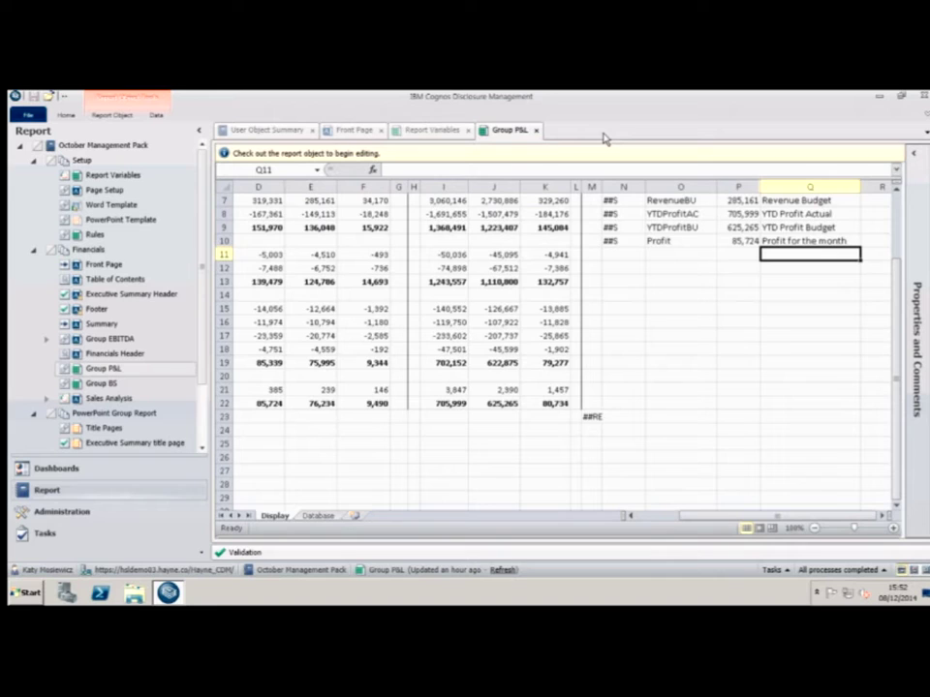
scroll(896, 276, "up", 2)
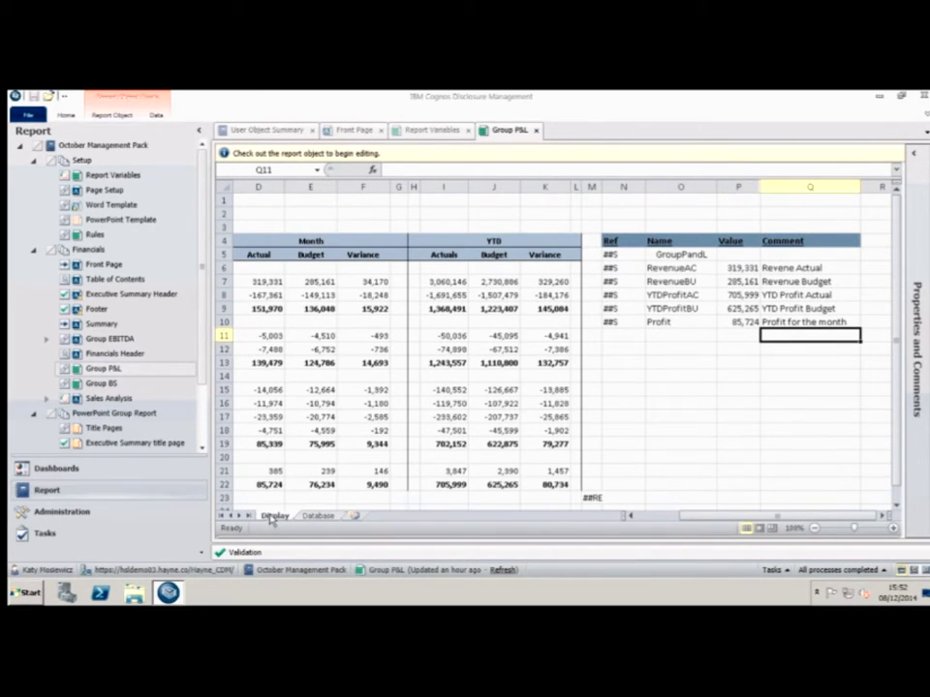
left_click_drag(727, 520, 687, 521)
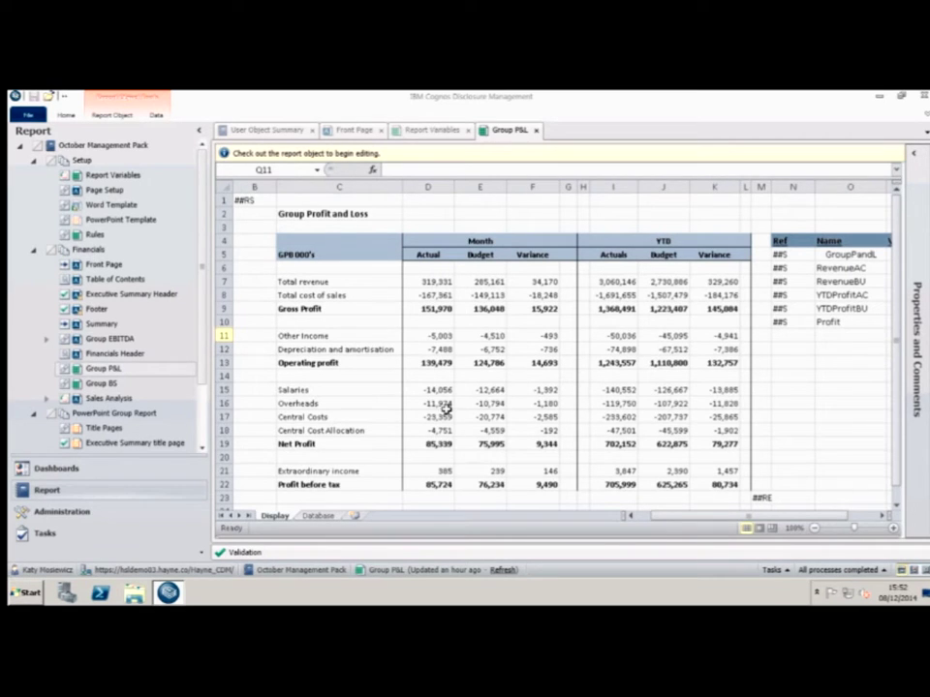
left_click(319, 516)
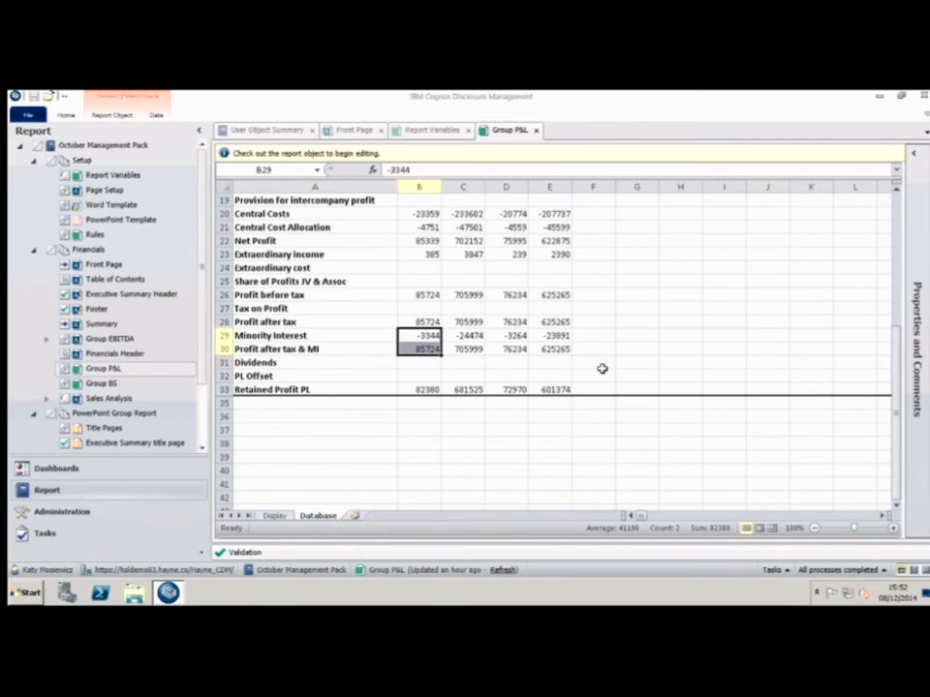
left_click_drag(897, 335, 919, 201)
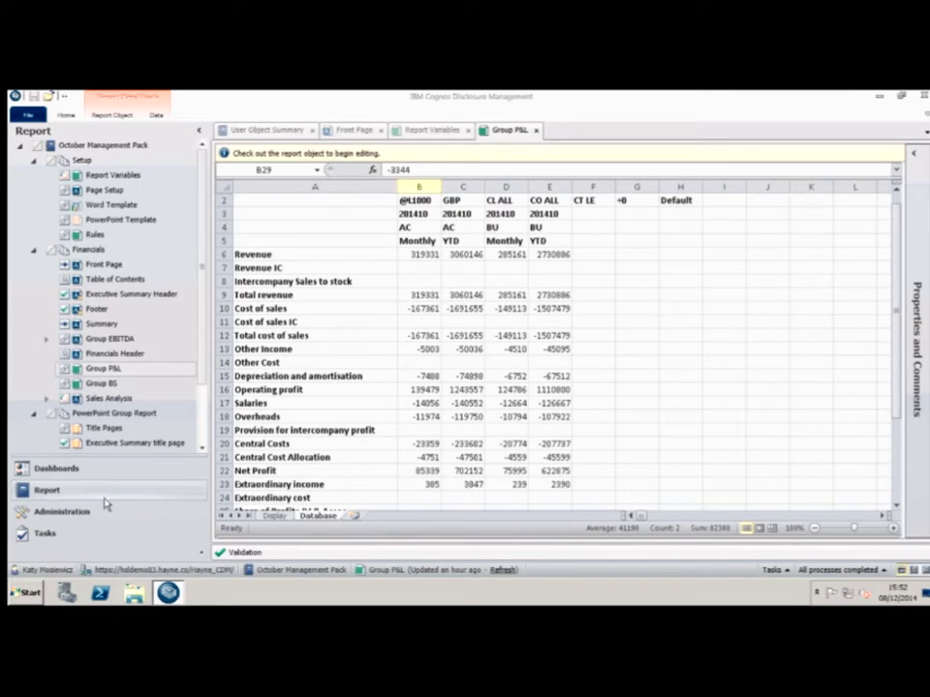
- Examine the data source connections in the administration area and the data source types that can be added
left_click(62, 512)
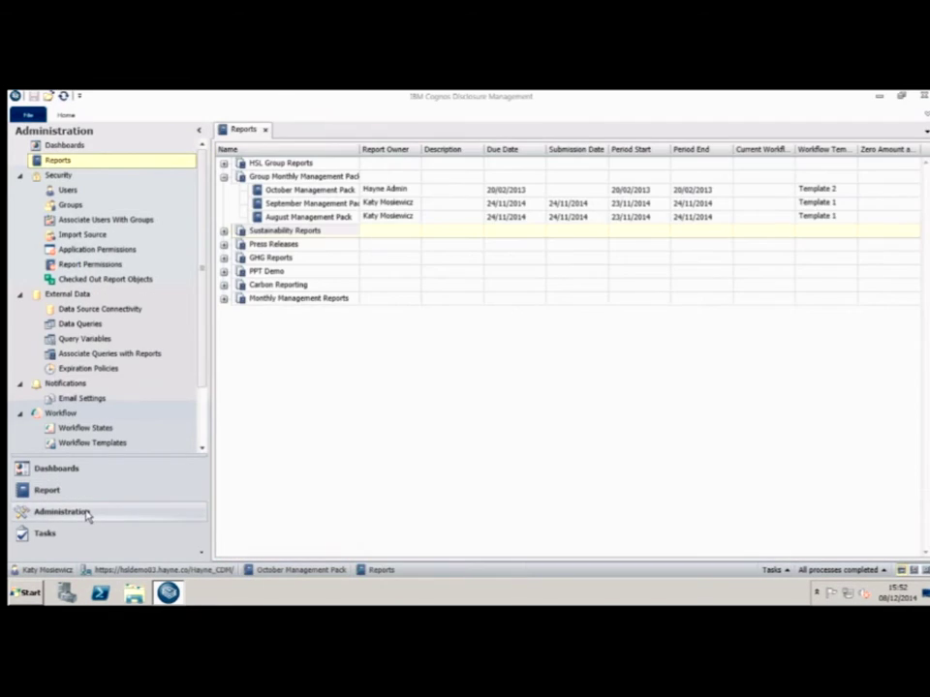
left_click(136, 310)
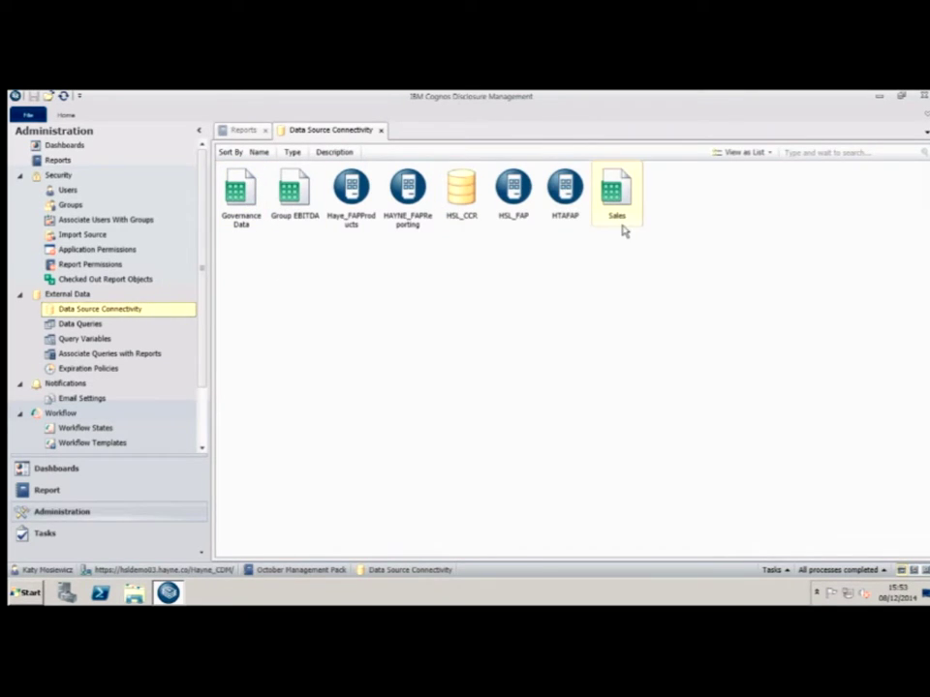
left_click(67, 117)
left_click(81, 150)
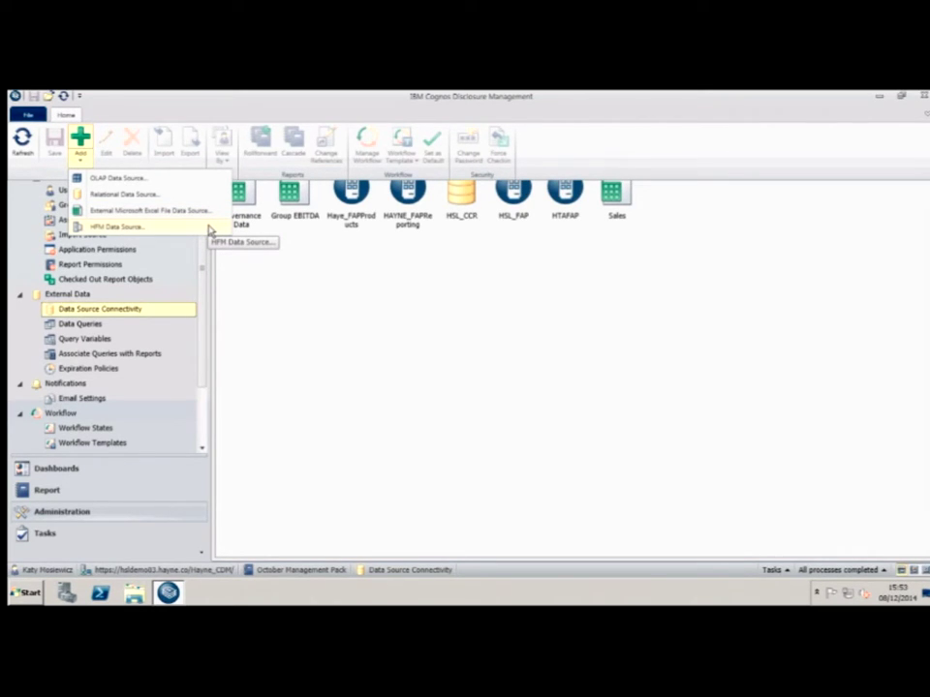
left_click(78, 150)
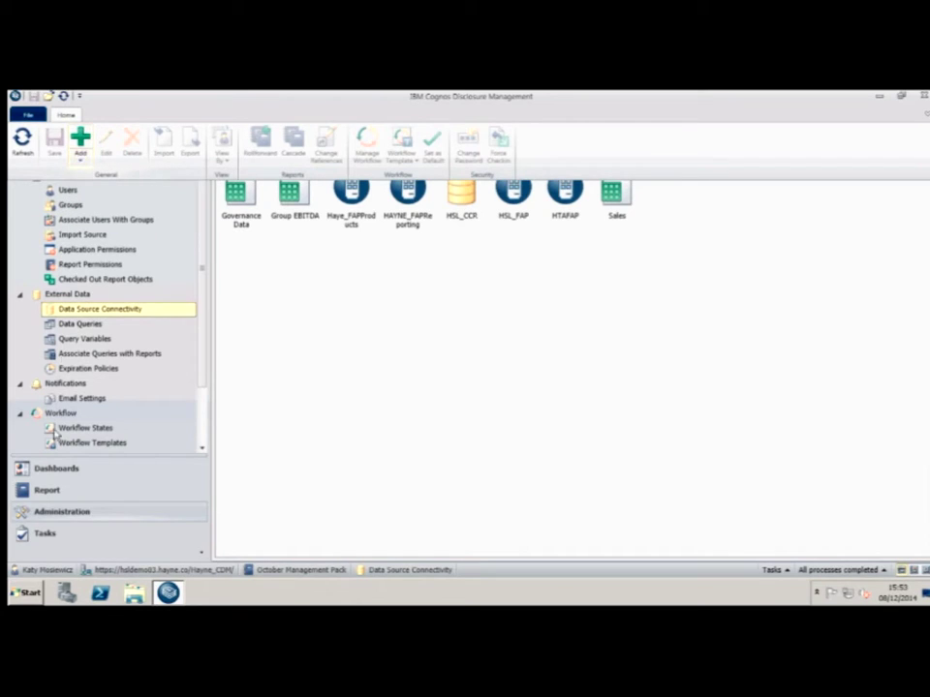
- Check out the October Management Pack's Summary object for editing and show its Word ribbon
left_click(50, 491)
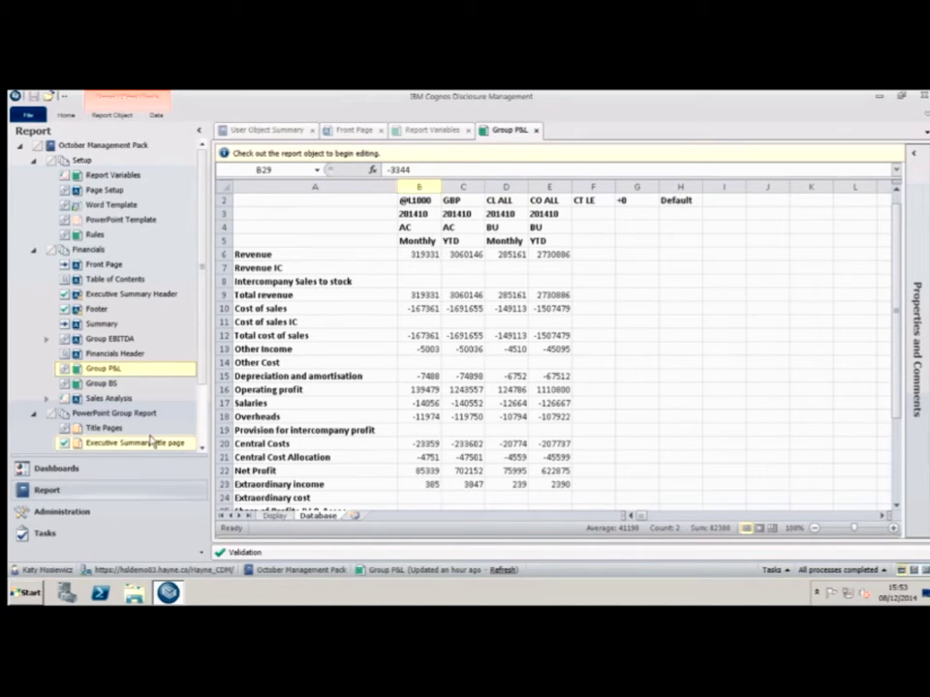
left_click(135, 328)
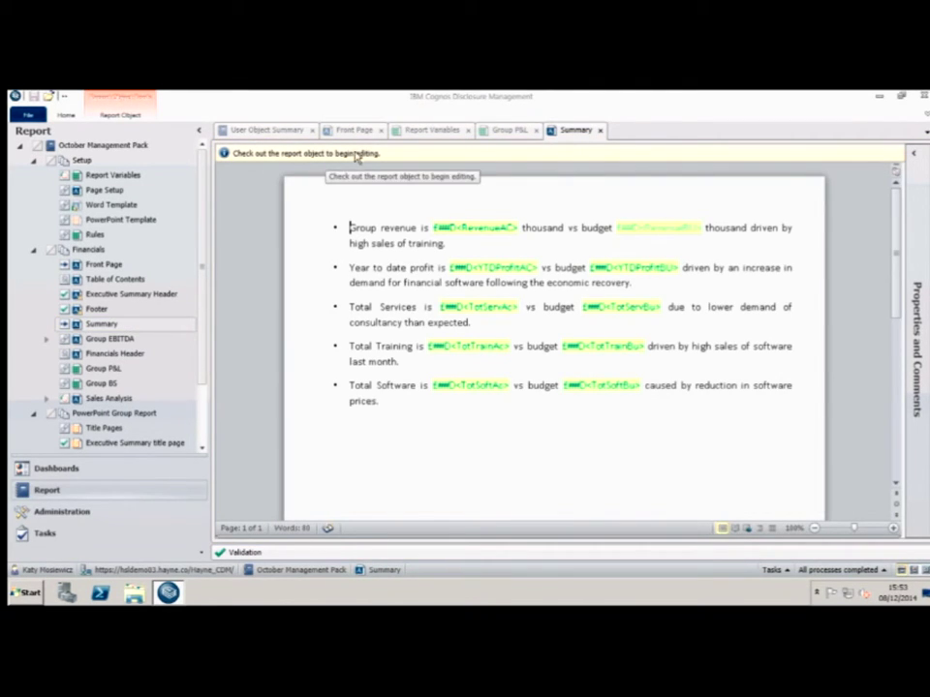
left_click(124, 116)
left_click(48, 151)
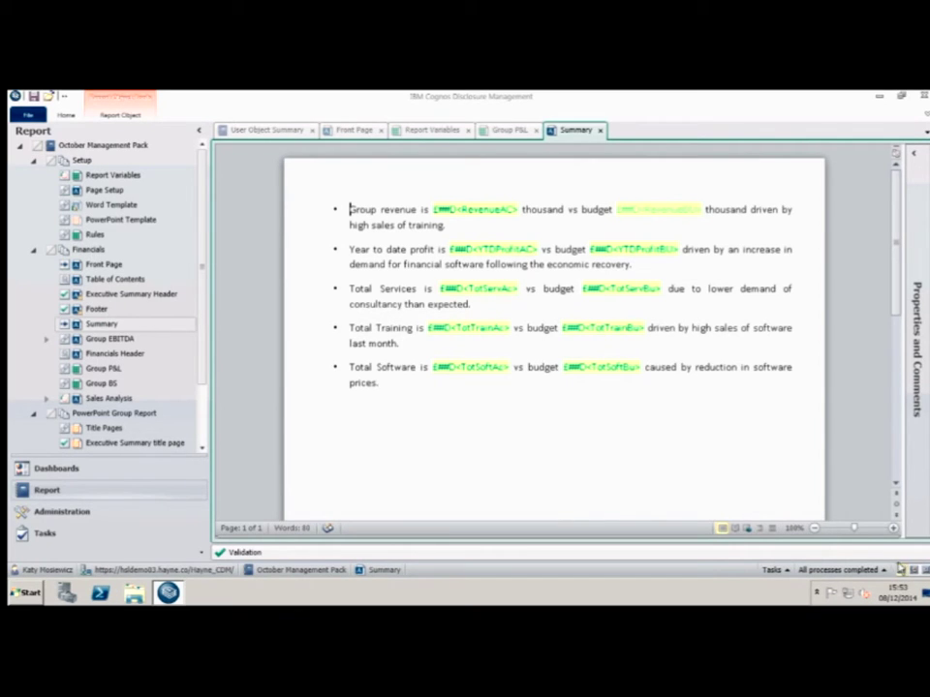
left_click(914, 572)
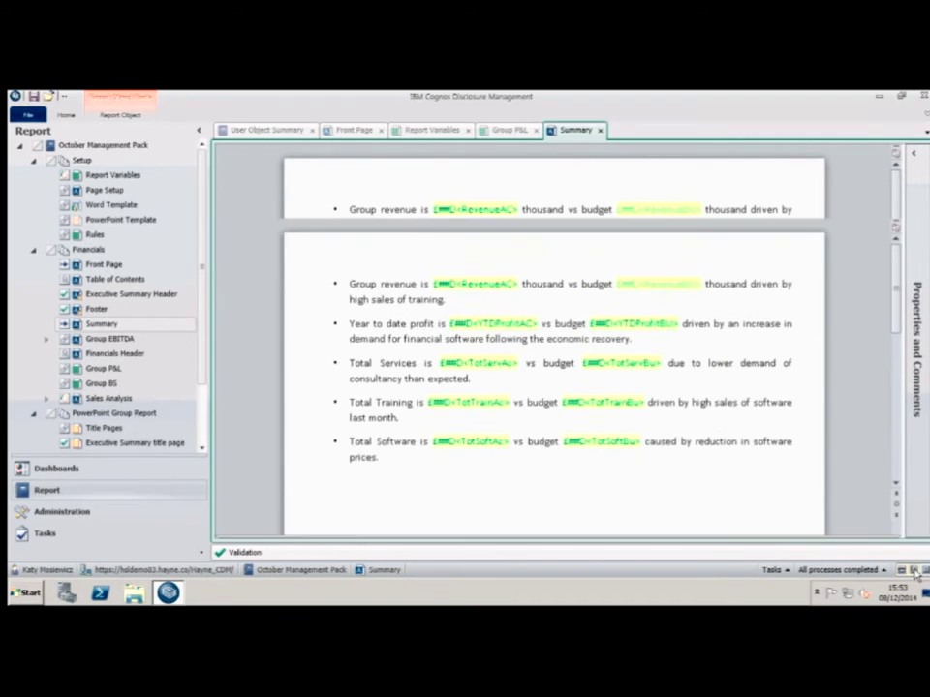
left_click(914, 571)
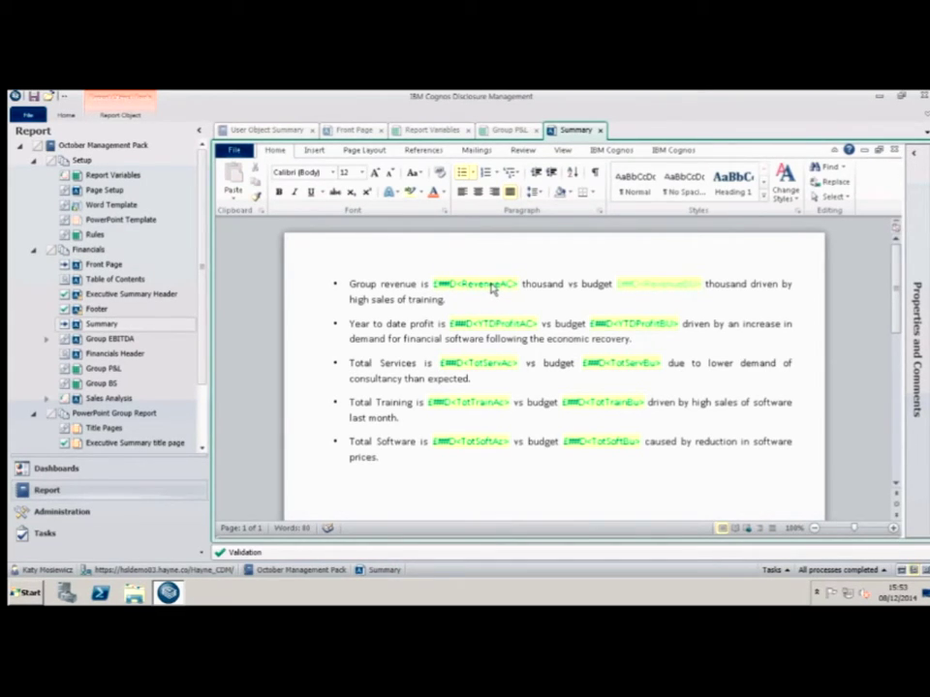
- Compare the variable names in the Group P&L Display sheet with the Summary placeholders, and open the Rules object
left_click(507, 132)
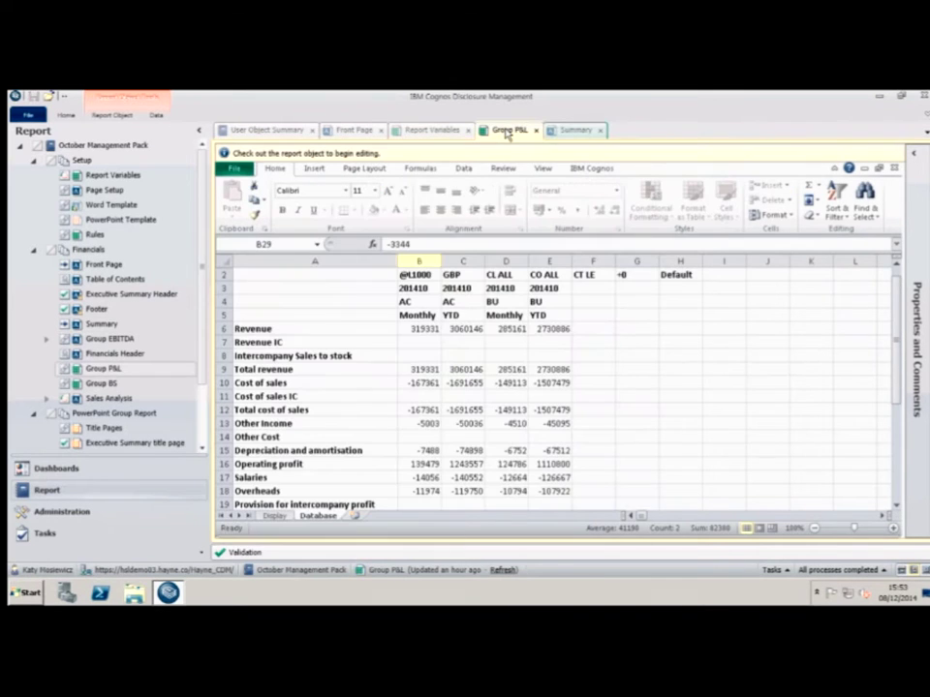
left_click(273, 517)
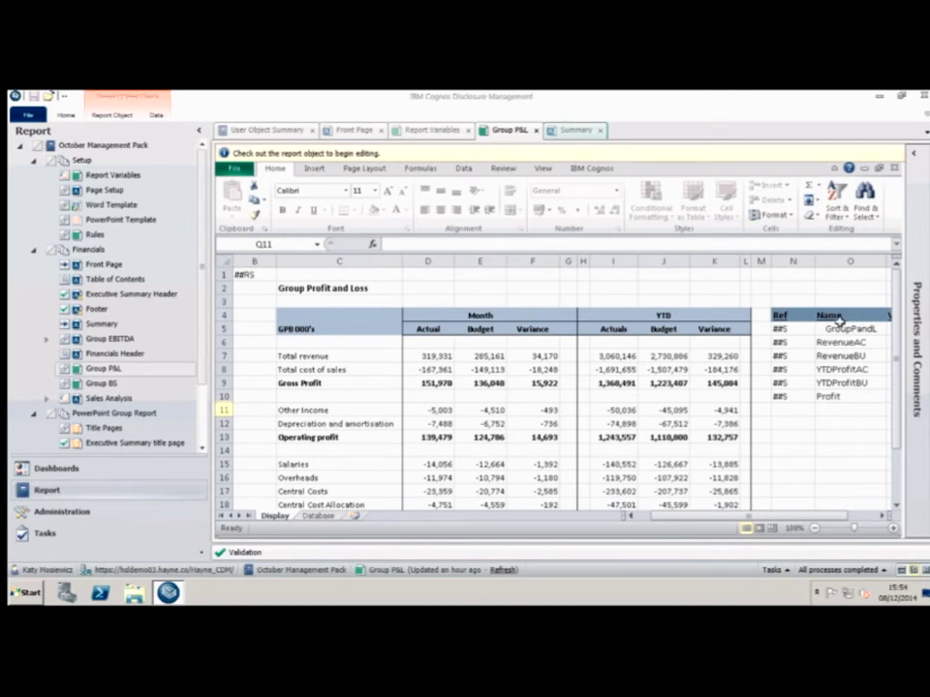
left_click(569, 131)
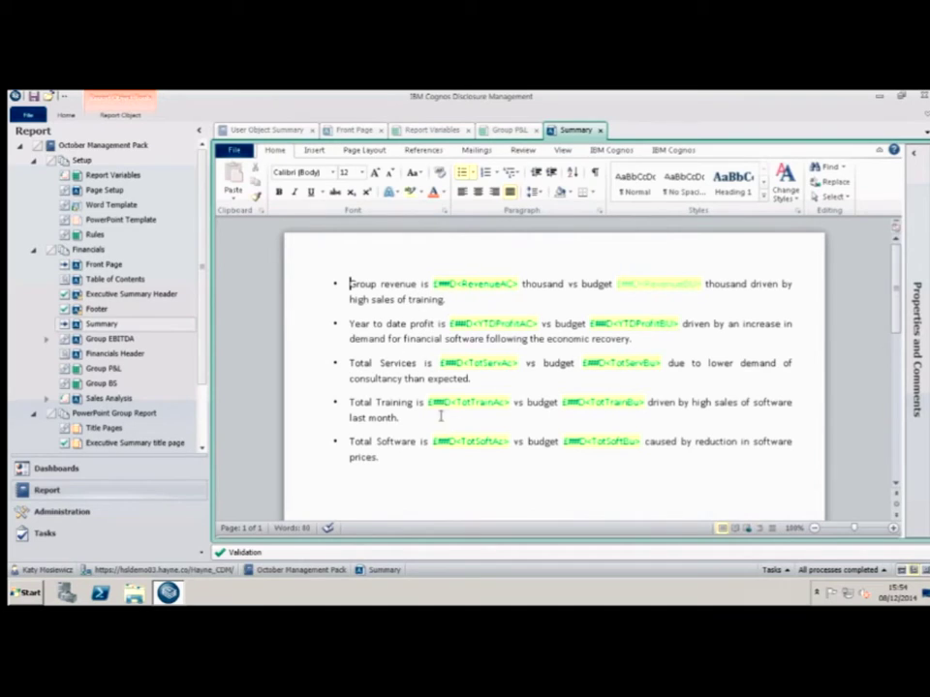
double_click(95, 236)
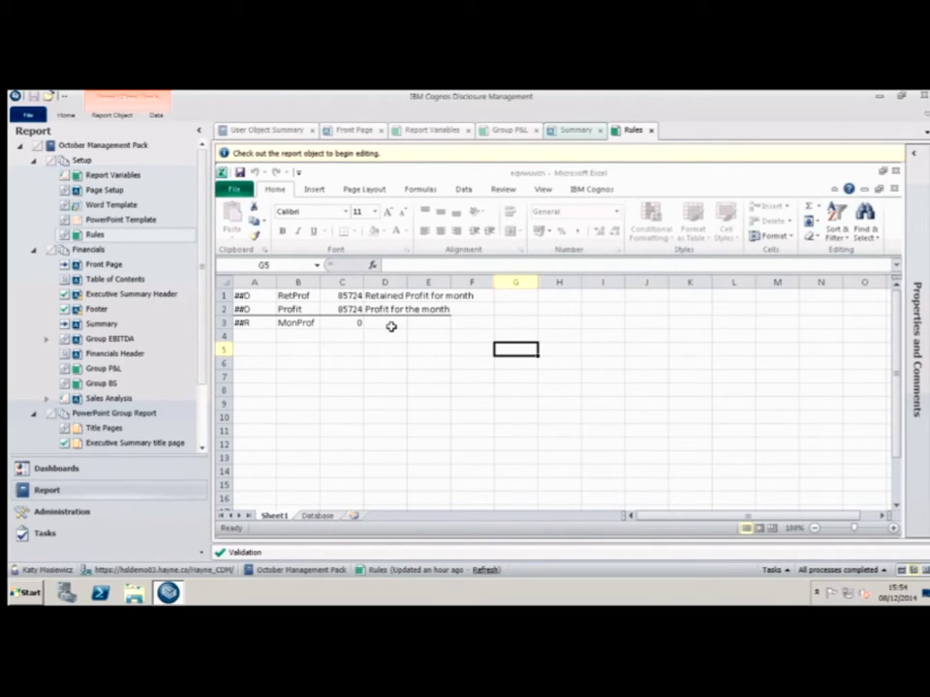
- Generate the entire October Management Pack in Microsoft Word format, saving it as a snapshot with the description "Version 2"
left_click(65, 115)
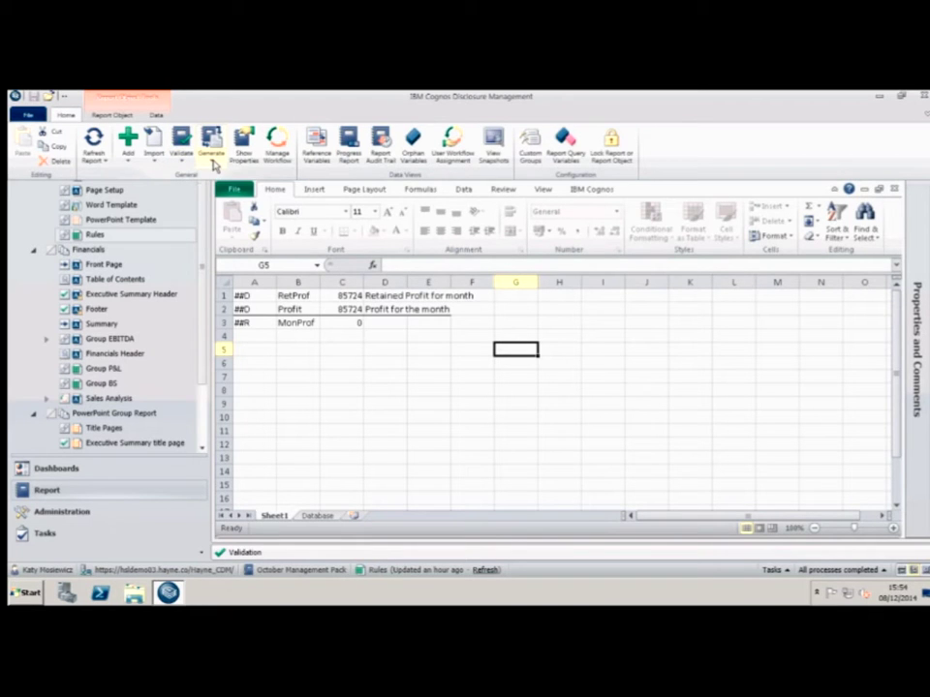
left_click(213, 163)
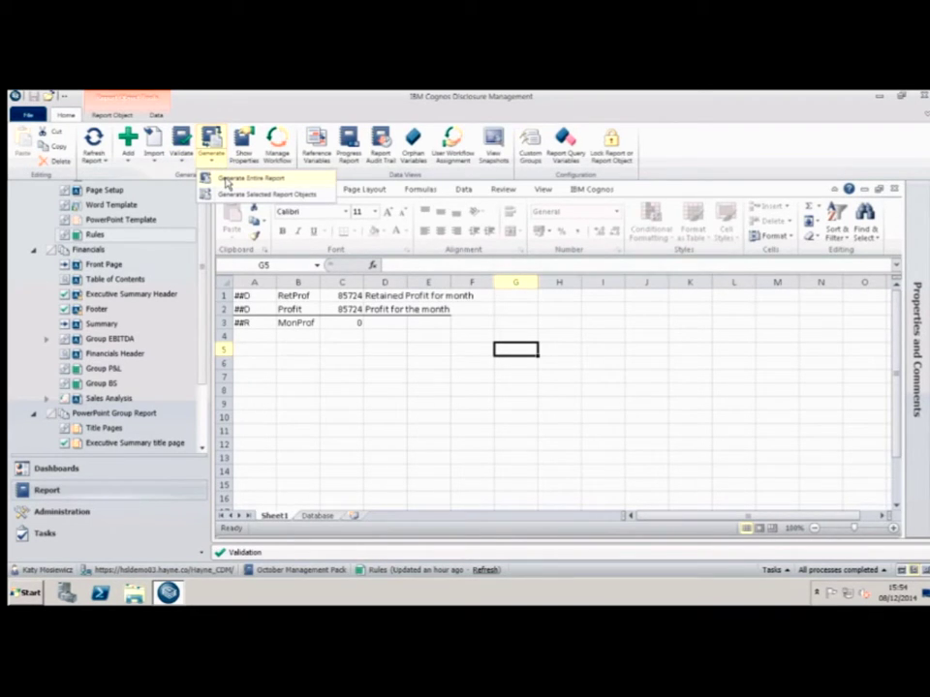
left_click(227, 180)
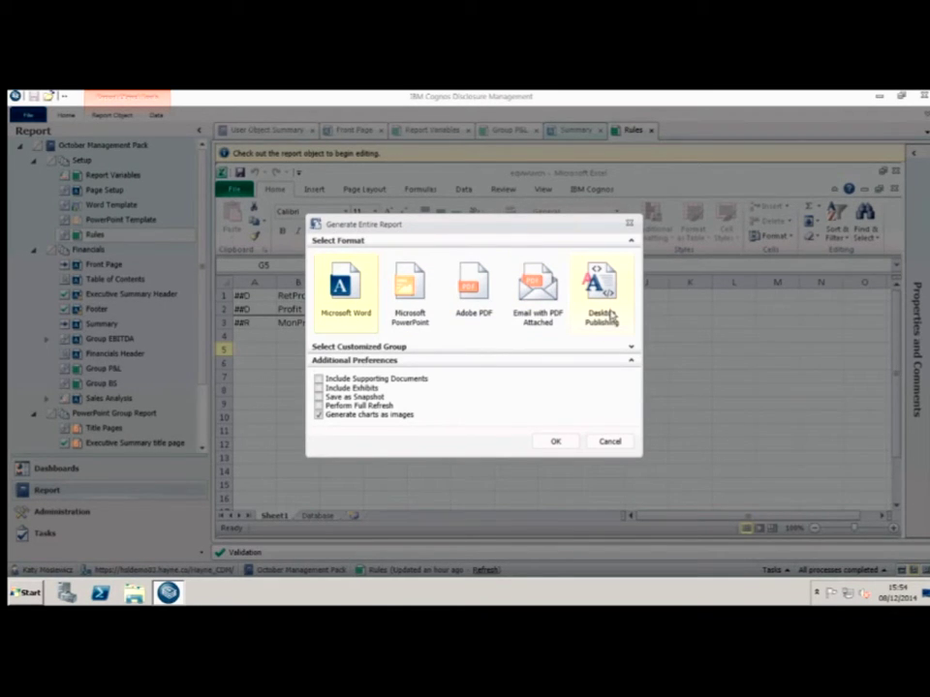
left_click(318, 397)
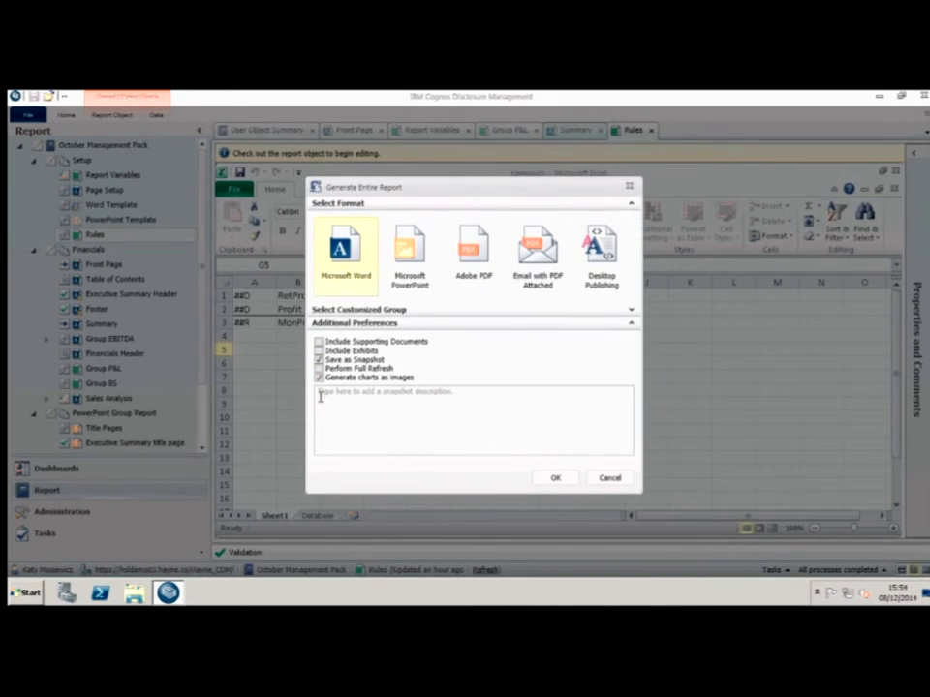
left_click(319, 396)
key("Caps_Lock")
type("V")
key("Caps_Lock")
type("ersion 2")
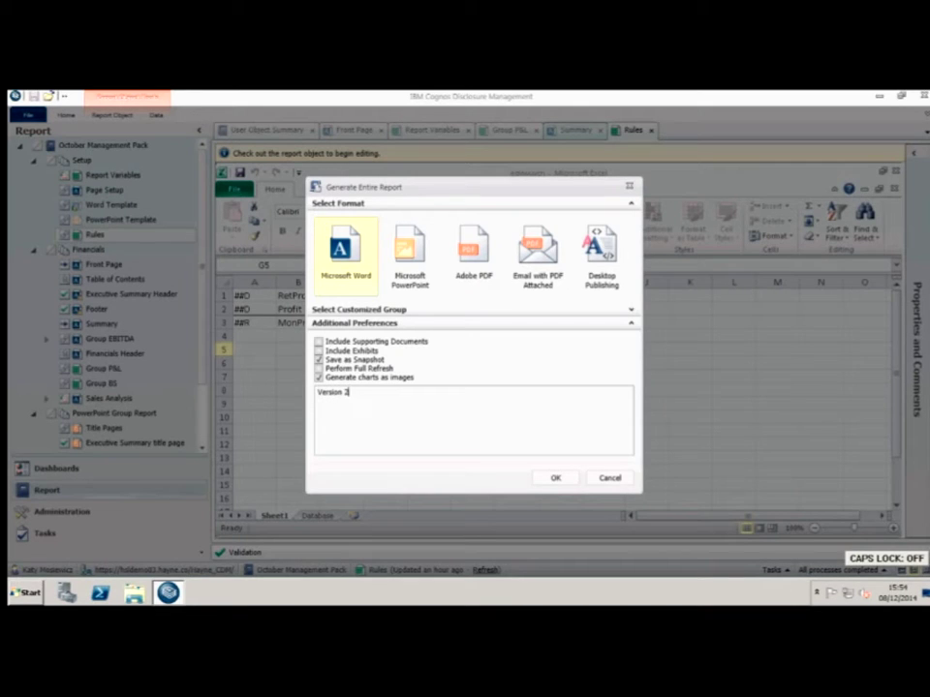
left_click(554, 477)
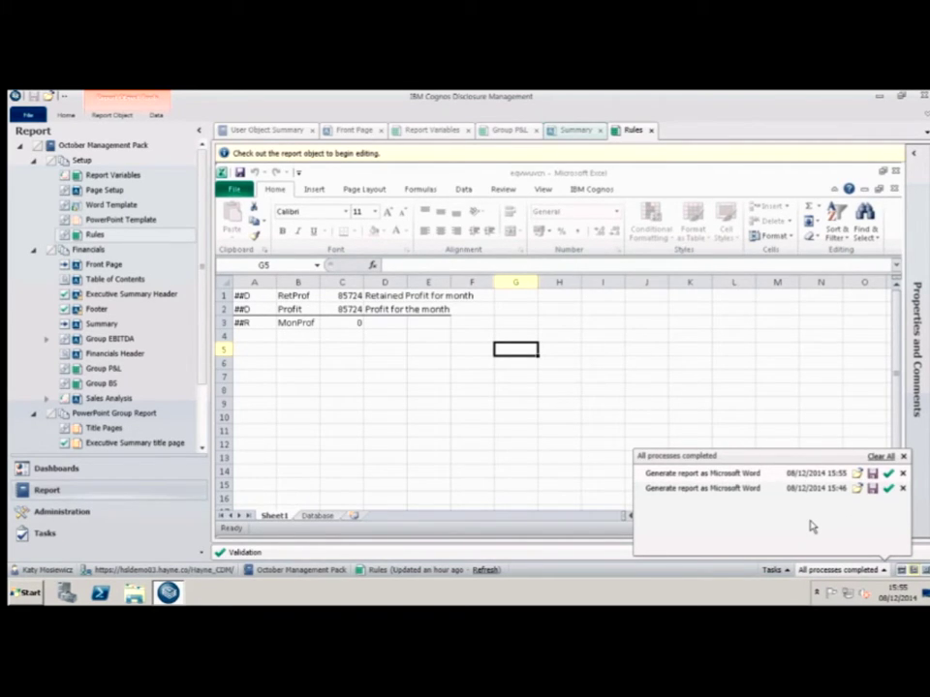
- Open the newly generated report and examine its validation report and the Word document's front page, summary bullets and Group EBITDA chart
left_click(857, 474)
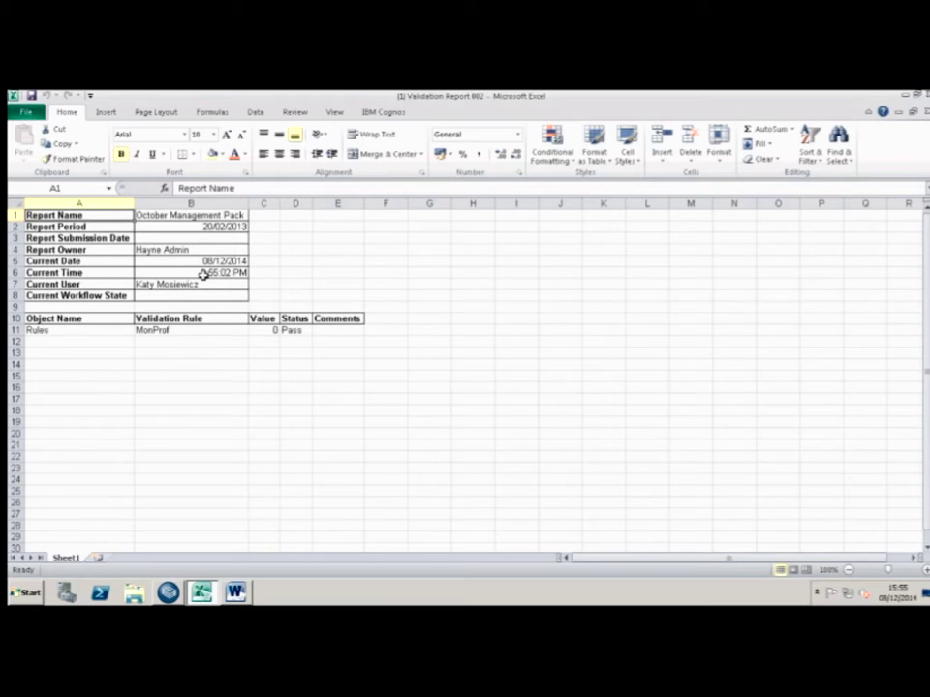
left_click(237, 594)
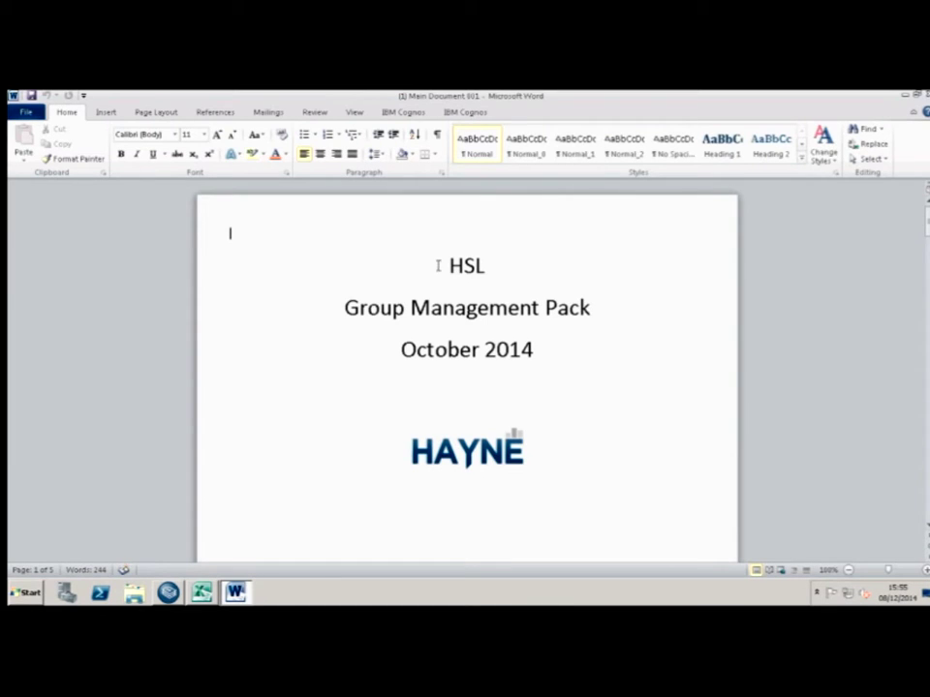
left_click_drag(447, 272, 499, 271)
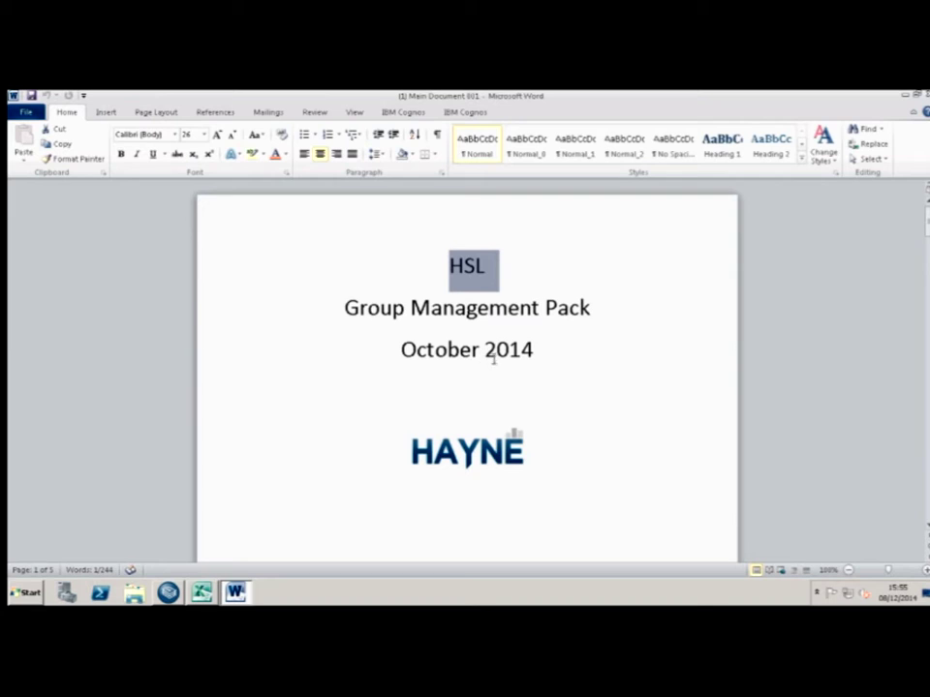
left_click_drag(926, 223, 926, 348)
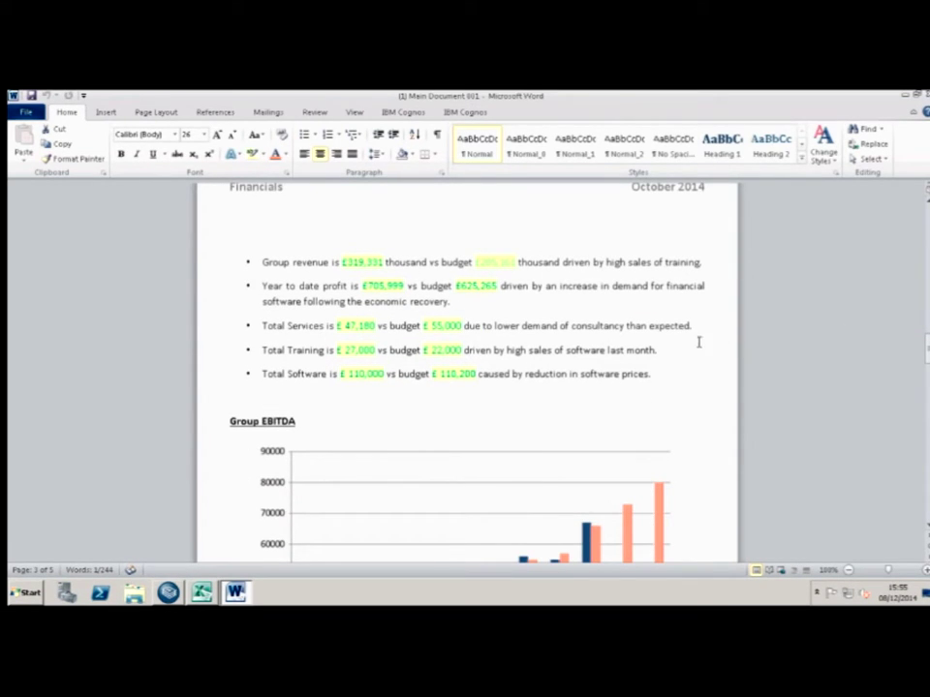
left_click_drag(926, 348, 926, 366)
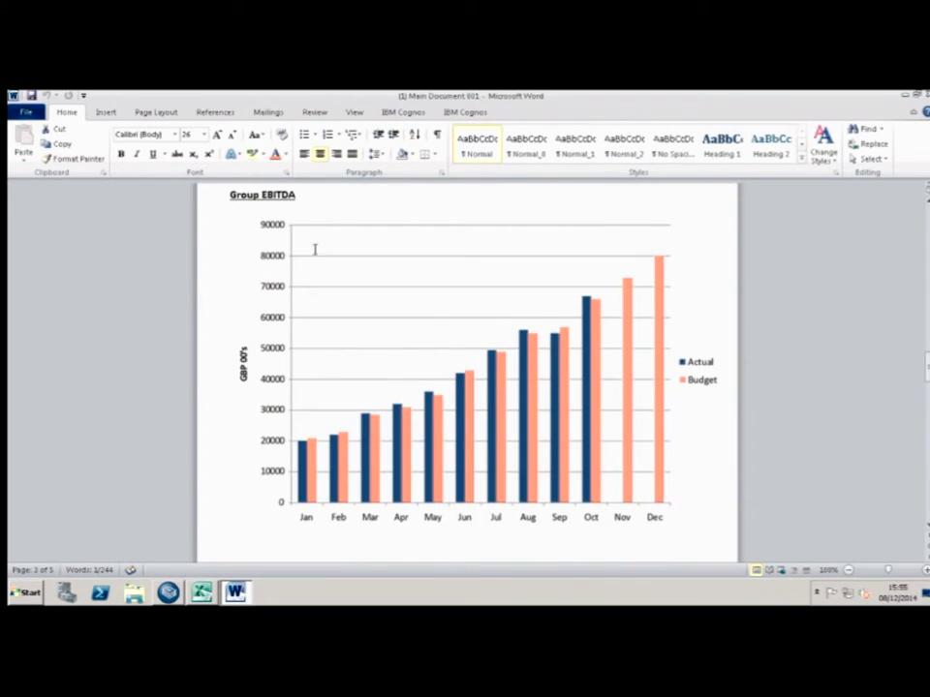
- Compare the Rules object in IBM Cognos Disclosure Management with the validation report in Excel
left_click(168, 591)
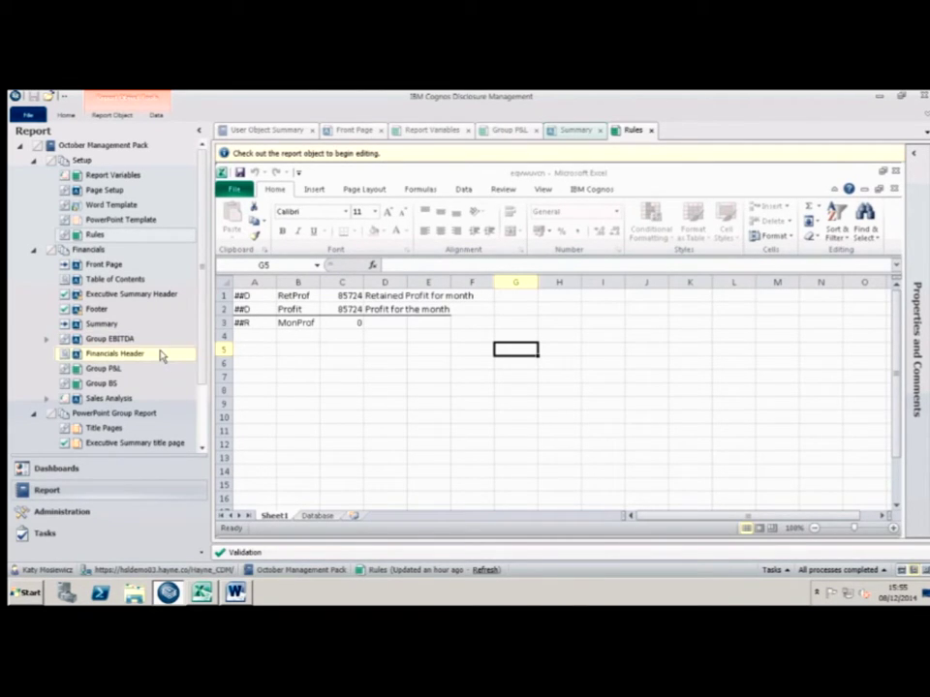
left_click(242, 552)
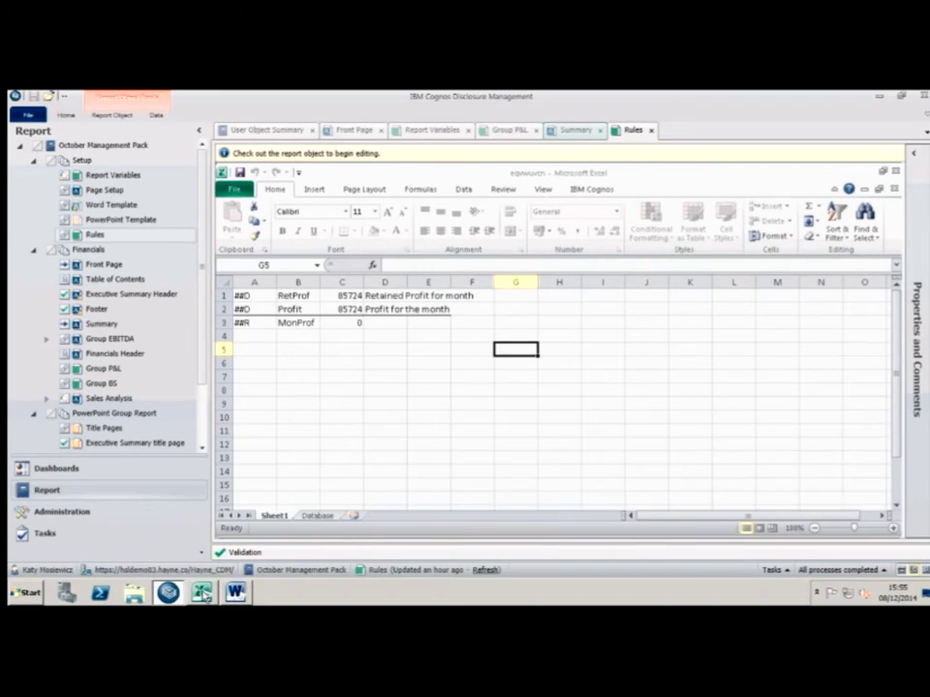
left_click(201, 592)
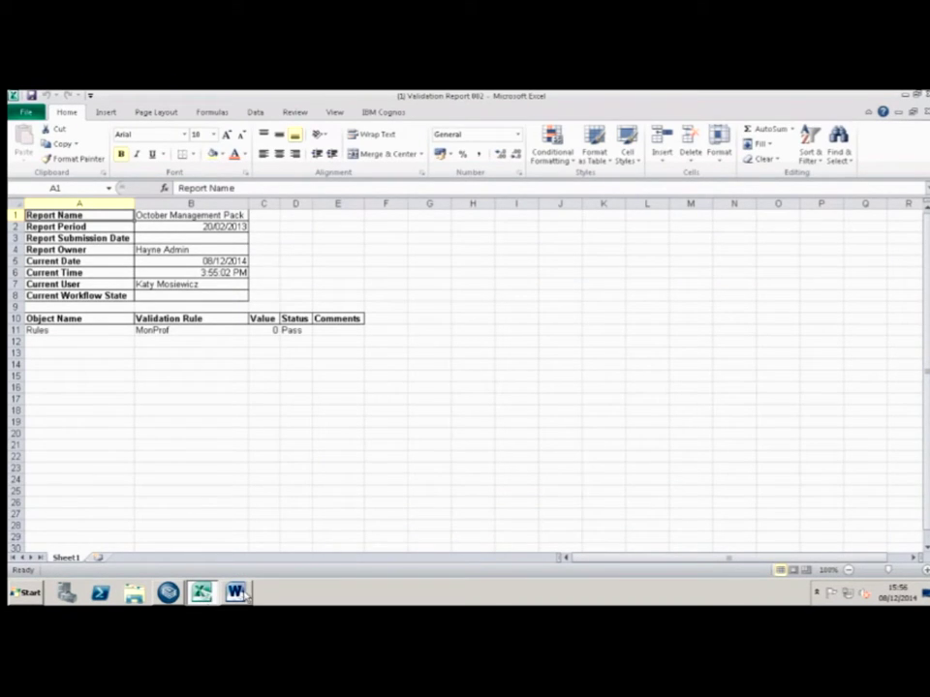
- Examine the Group Profit and Loss table and sales charts in the Word report, and close both generated files
left_click(240, 593)
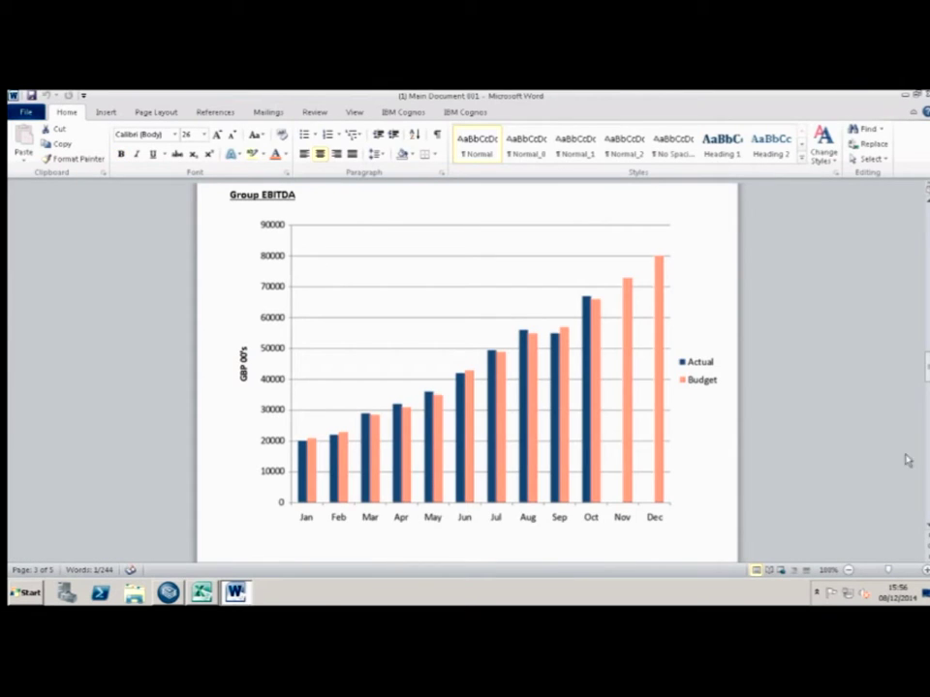
left_click_drag(926, 363, 926, 383)
left_click_drag(926, 383, 926, 412)
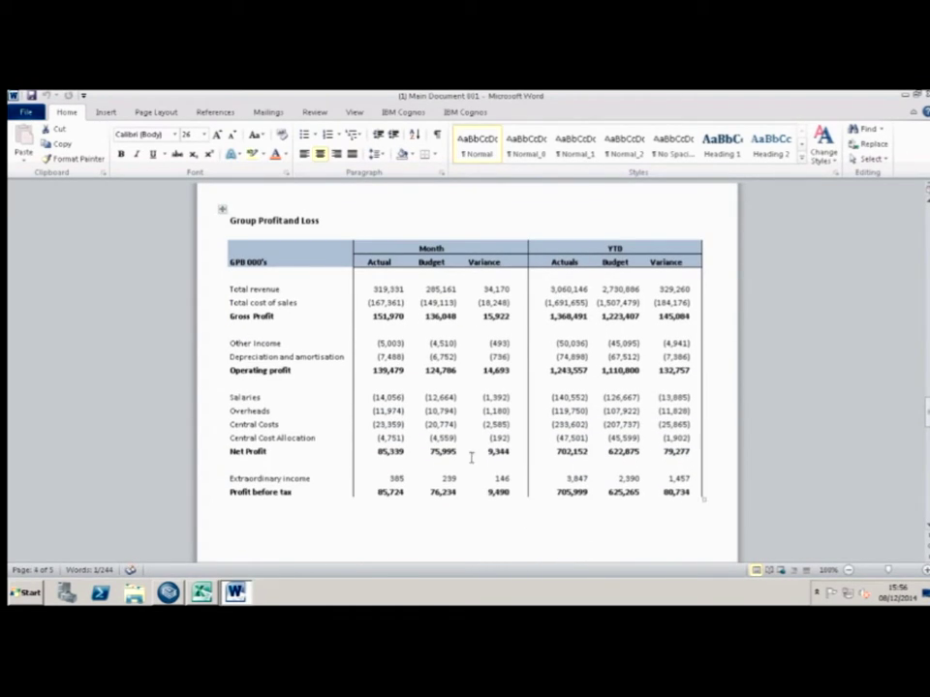
left_click_drag(926, 427, 925, 461)
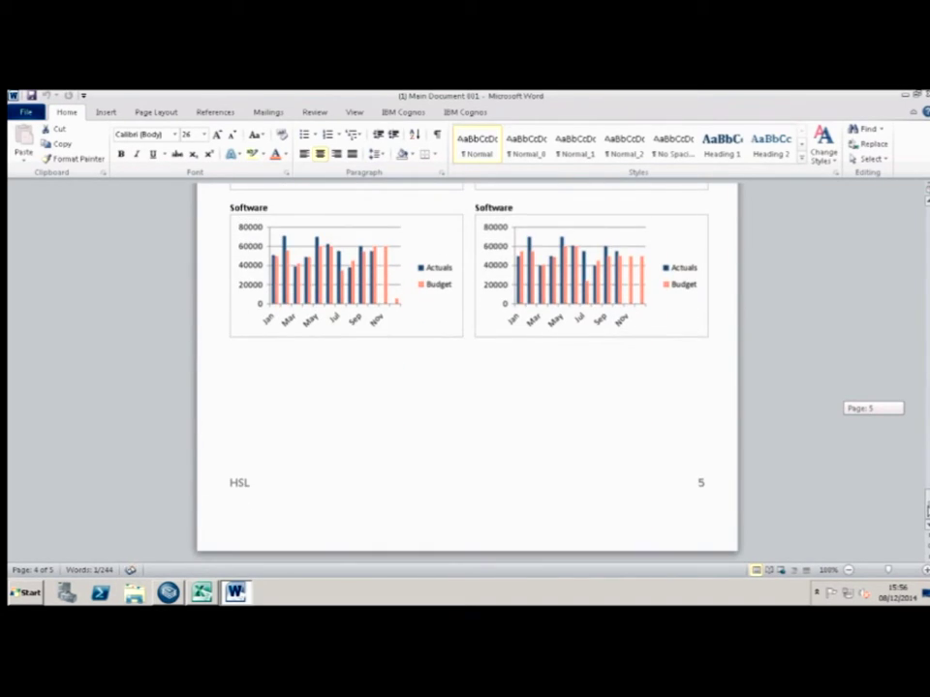
left_click_drag(926, 461, 926, 453)
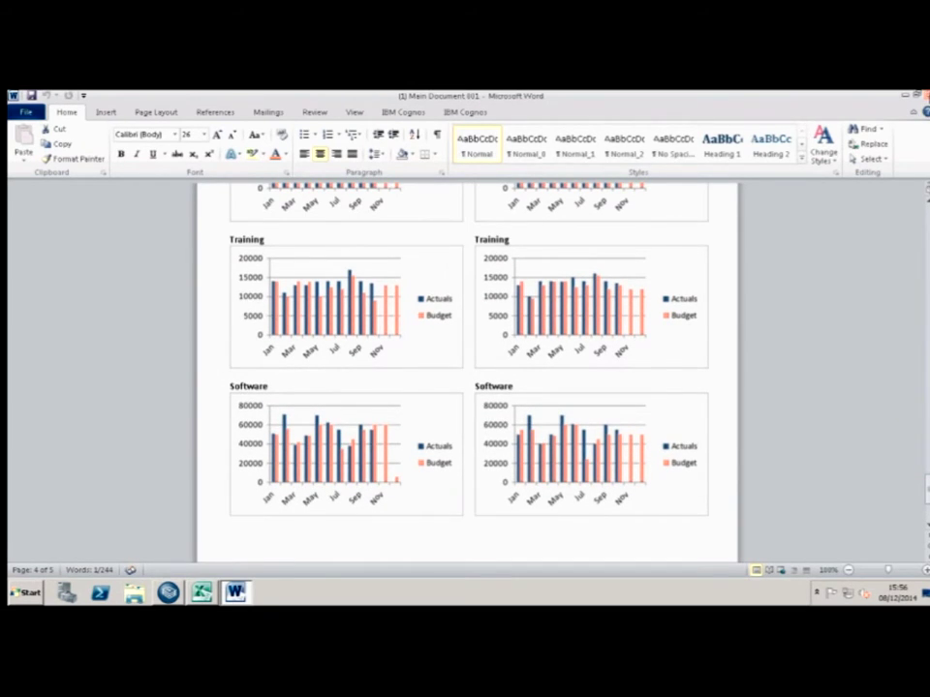
key("alt+F4")
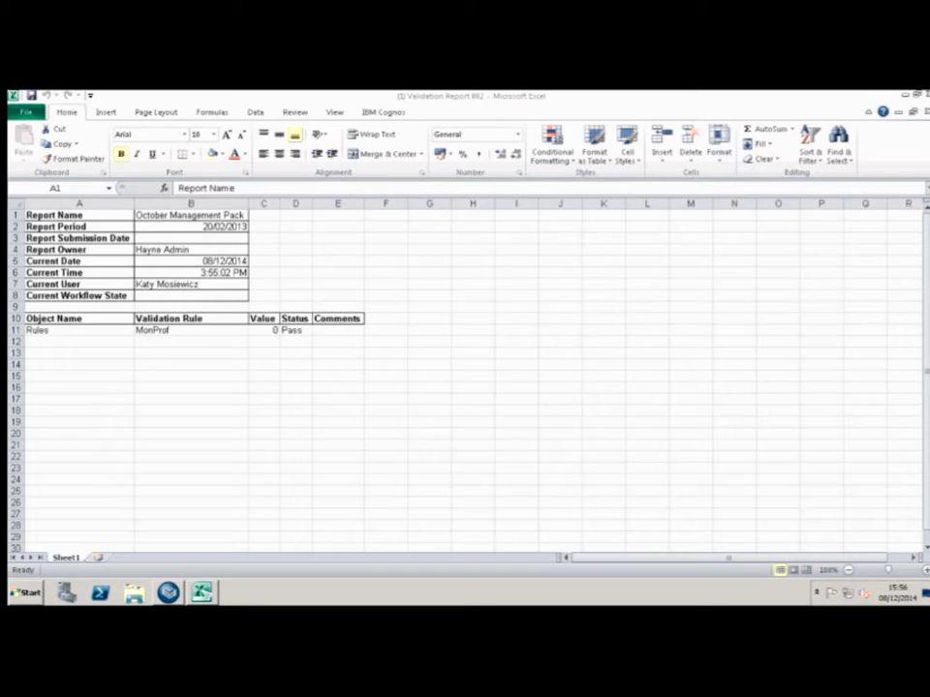
key("alt+F4")
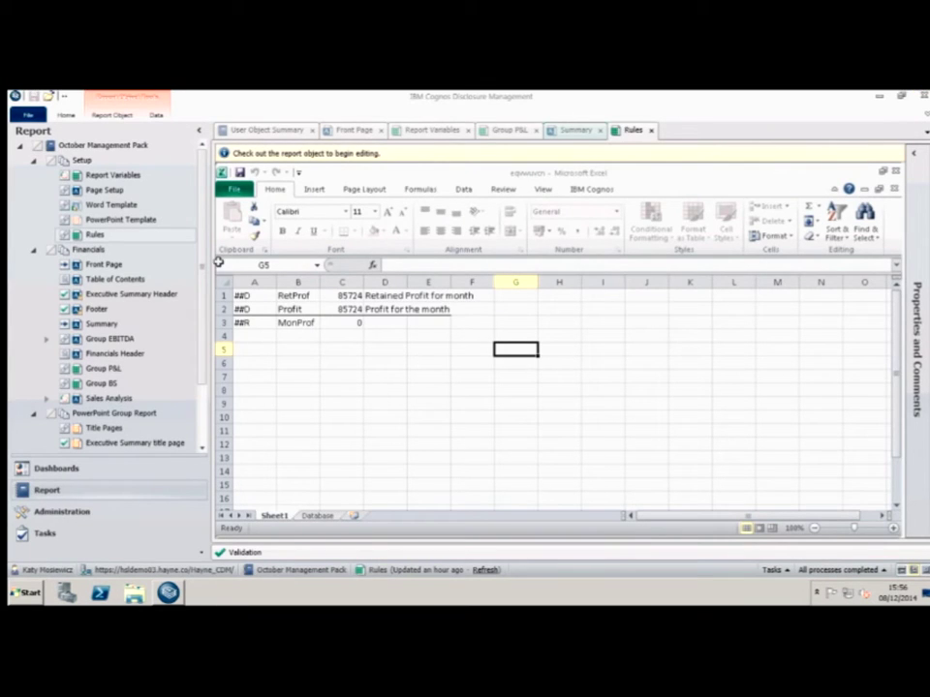
- Compare the Version 1 and Version 2 snapshots of the October Management Pack and view the marked-up comparison in Word
left_click(67, 115)
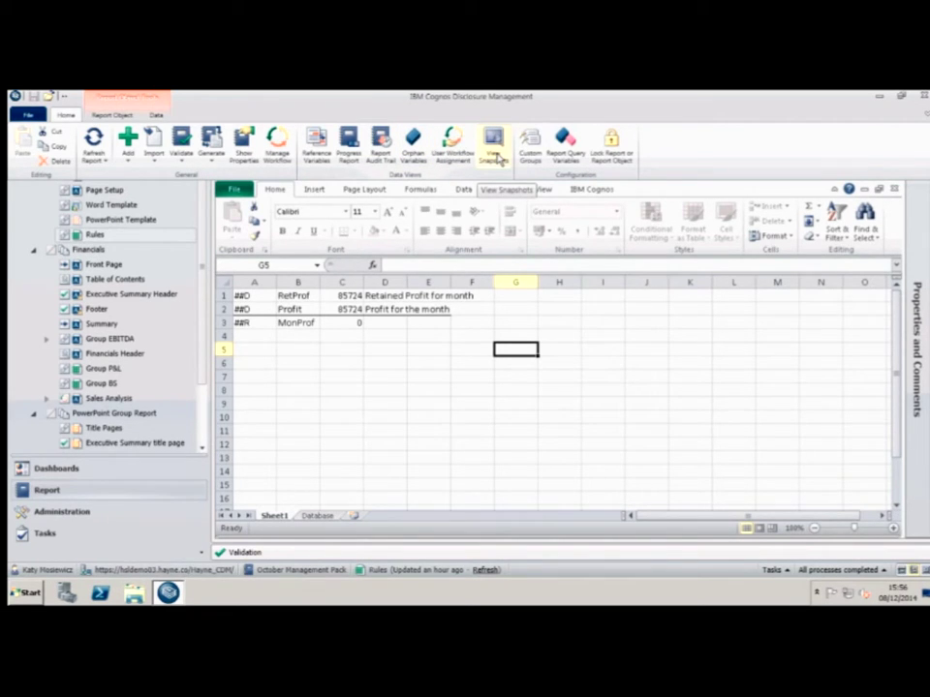
left_click(494, 154)
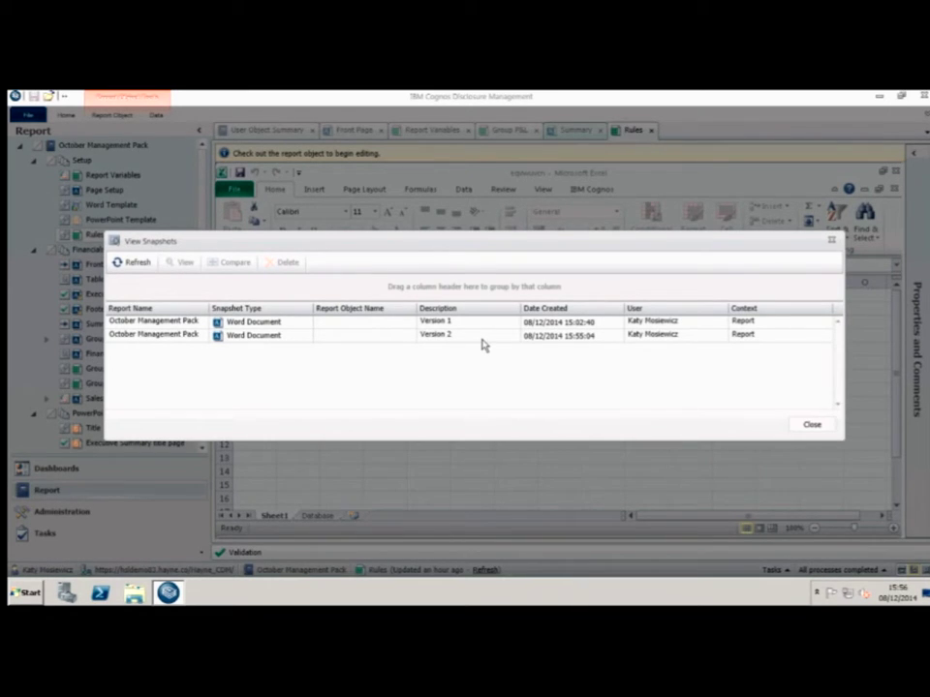
left_click(186, 324)
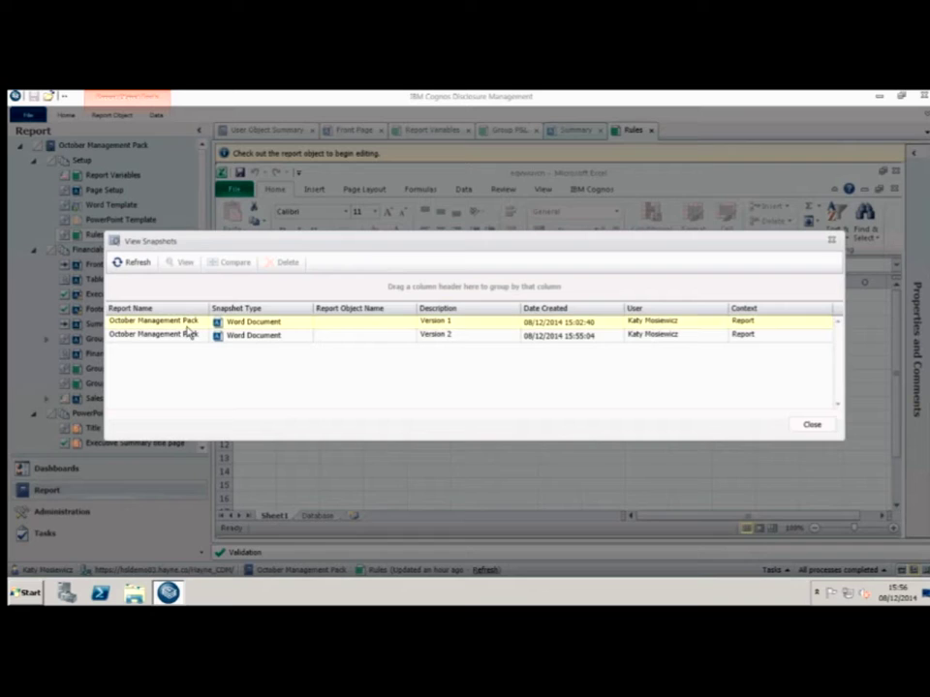
left_click(194, 337, "ctrl")
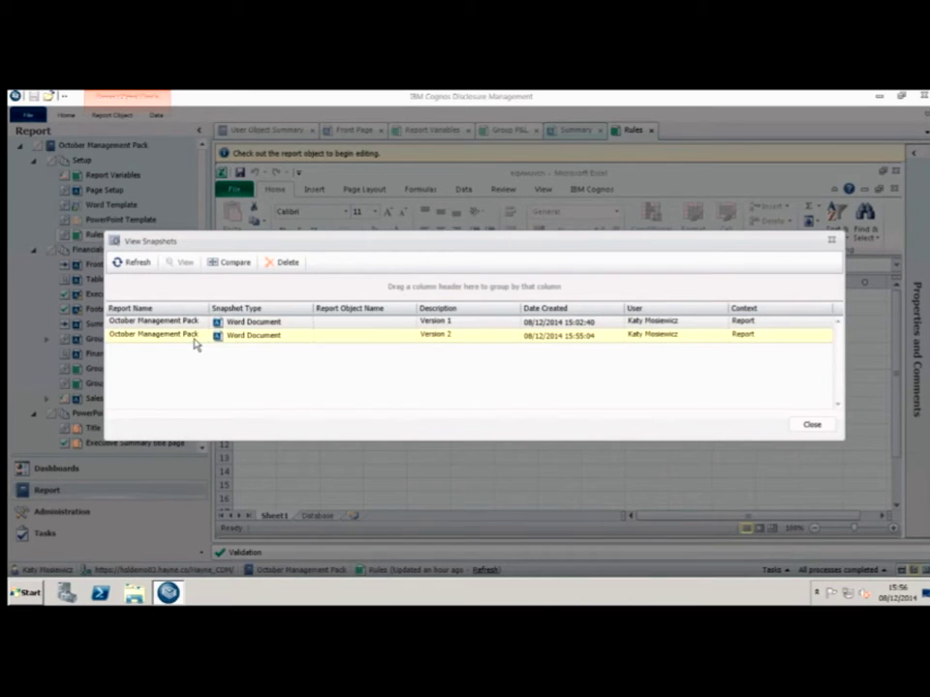
left_click(234, 263)
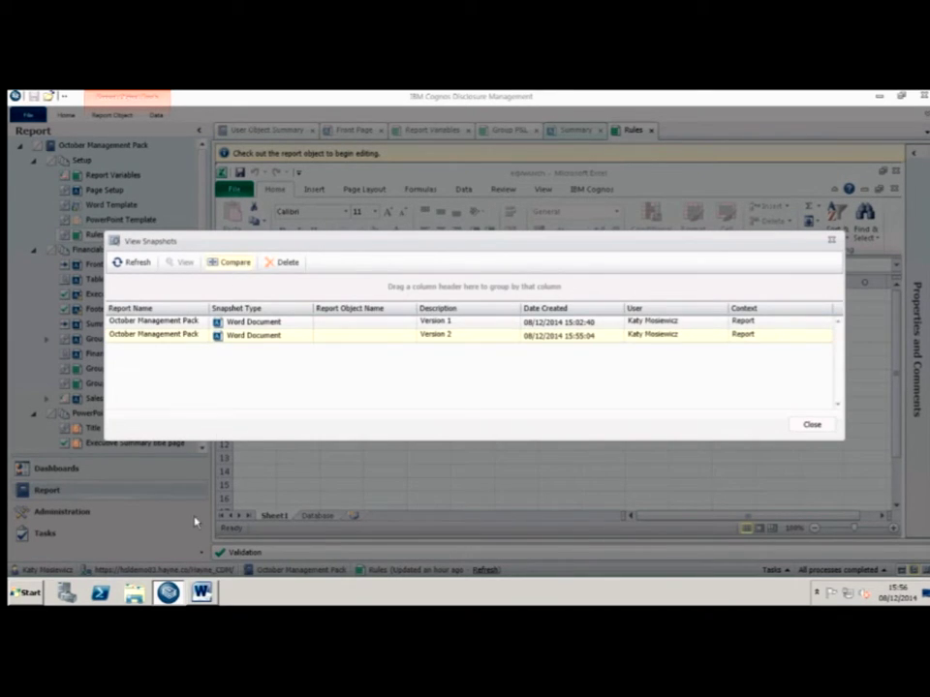
left_click(203, 593)
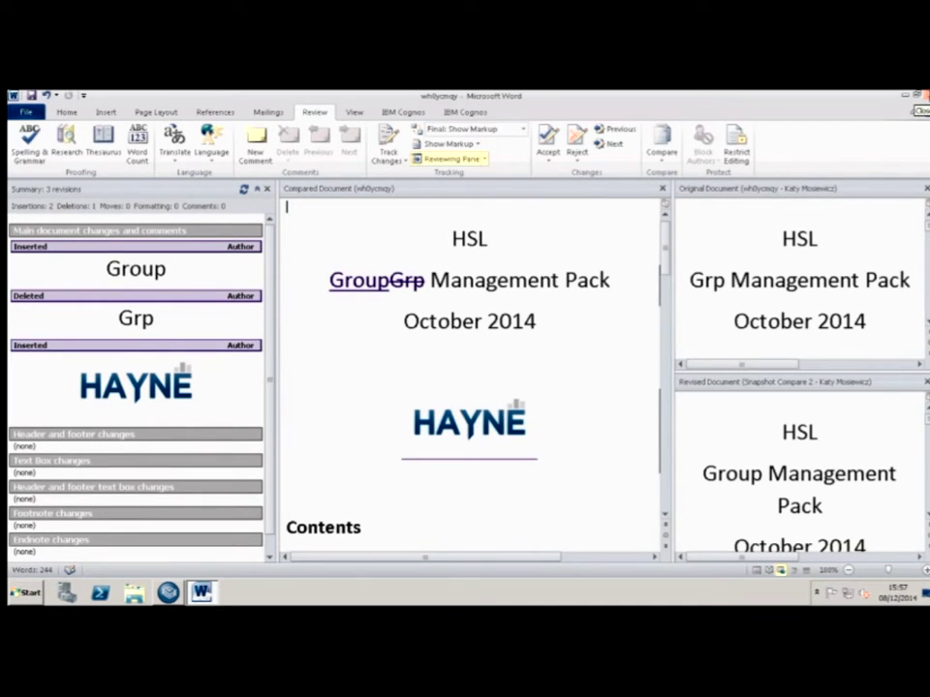
- Close the Word comparison without saving it and close the snapshot list
left_click(918, 97)
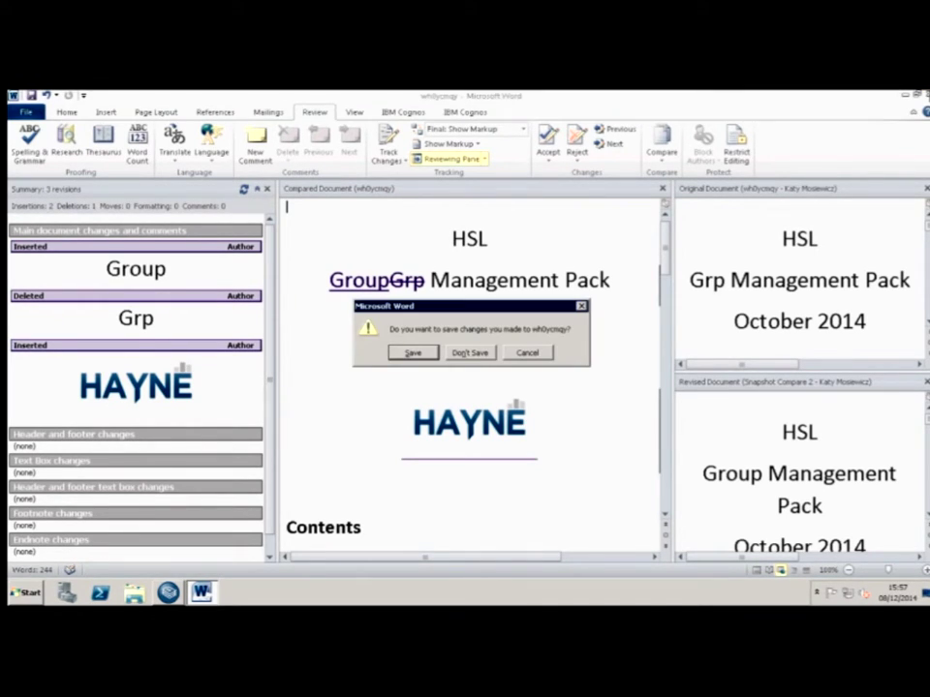
left_click(463, 352)
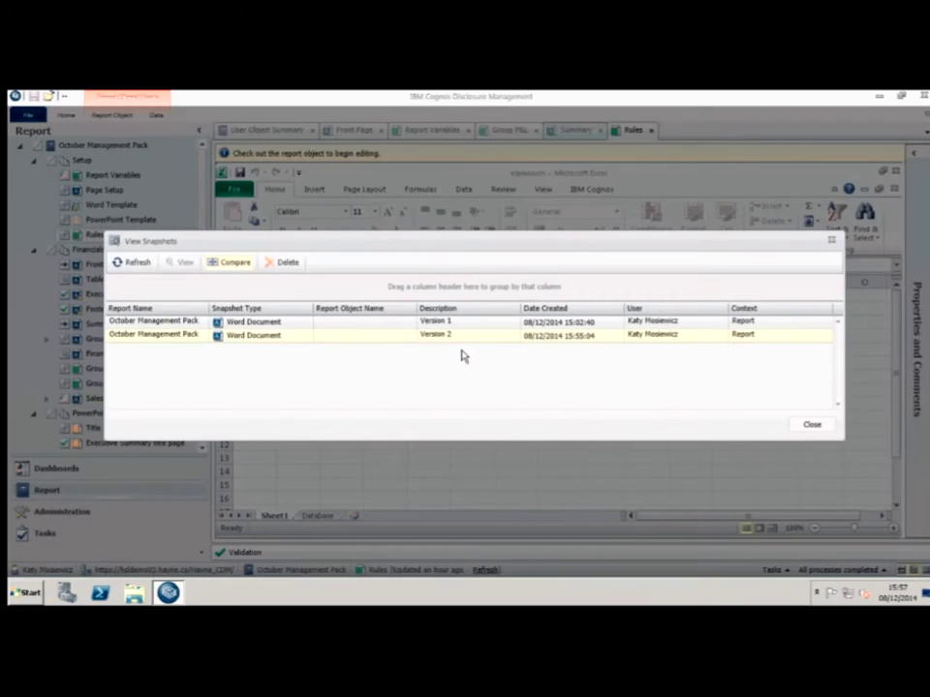
left_click(811, 425)
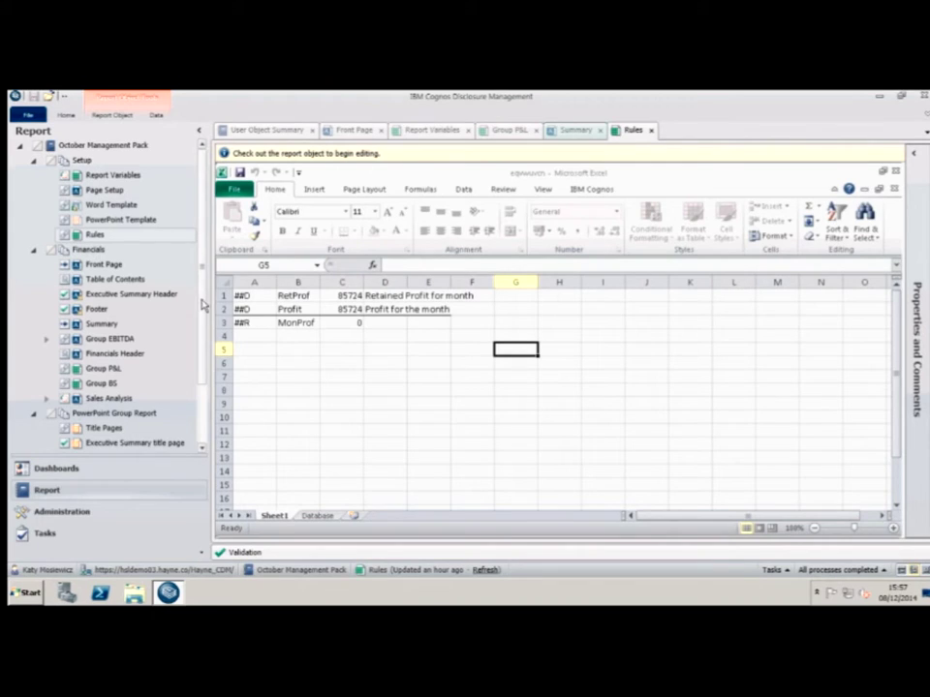
- Generate the entire October Management Pack in Microsoft PowerPoint format and switch to the generated presentation in PowerPoint
scroll(192, 386, "down", 2)
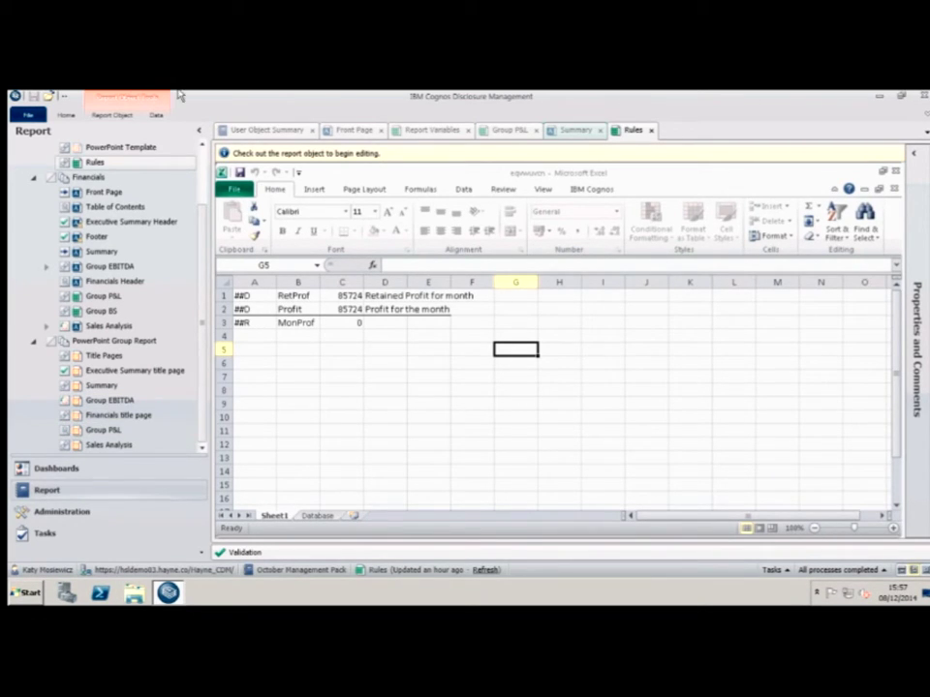
left_click(63, 116)
left_click(212, 150)
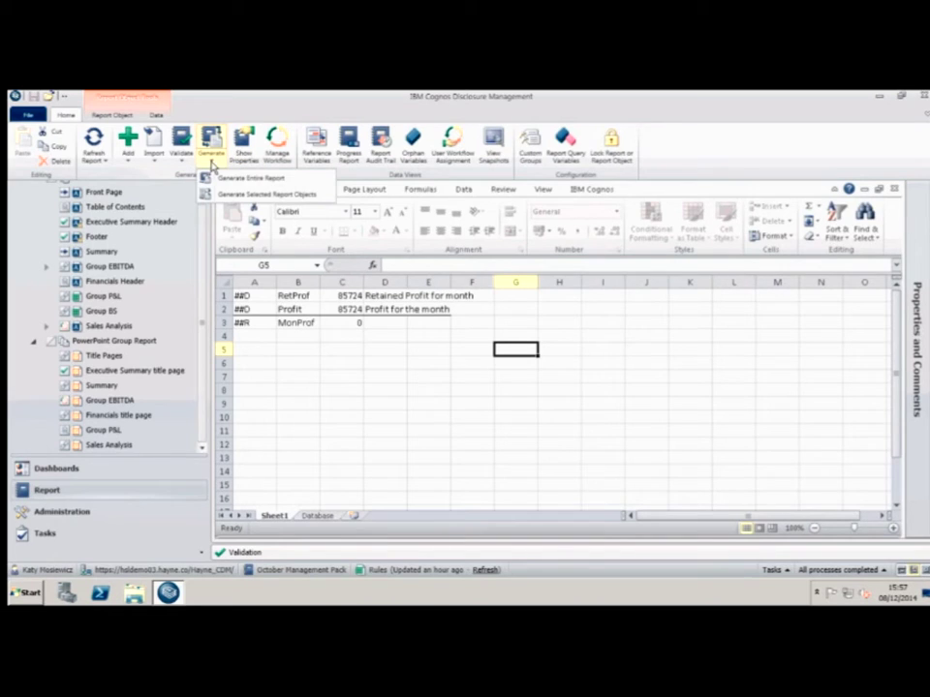
left_click(237, 181)
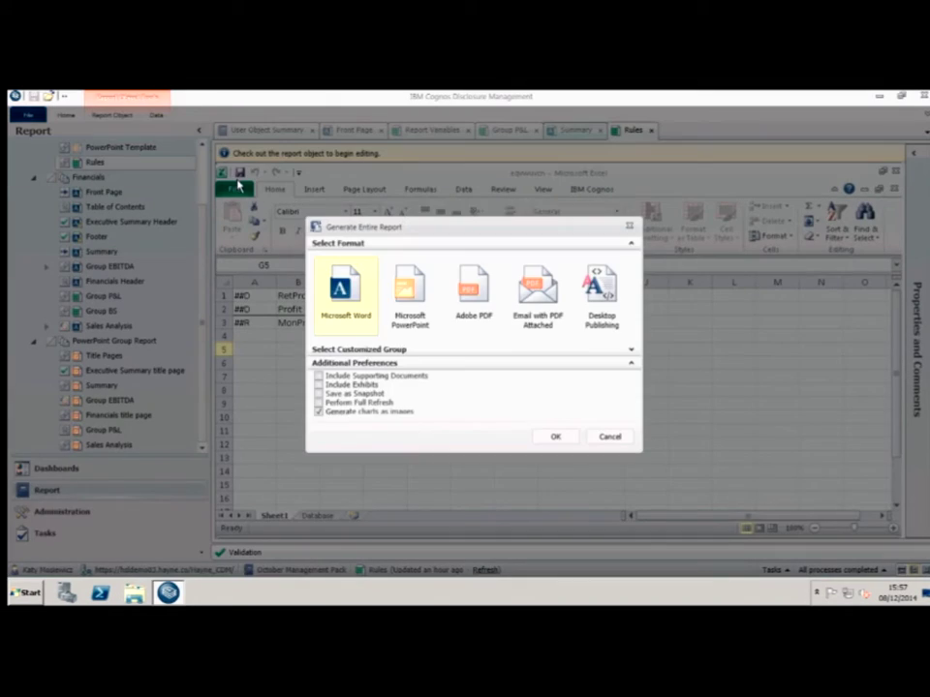
left_click(413, 296)
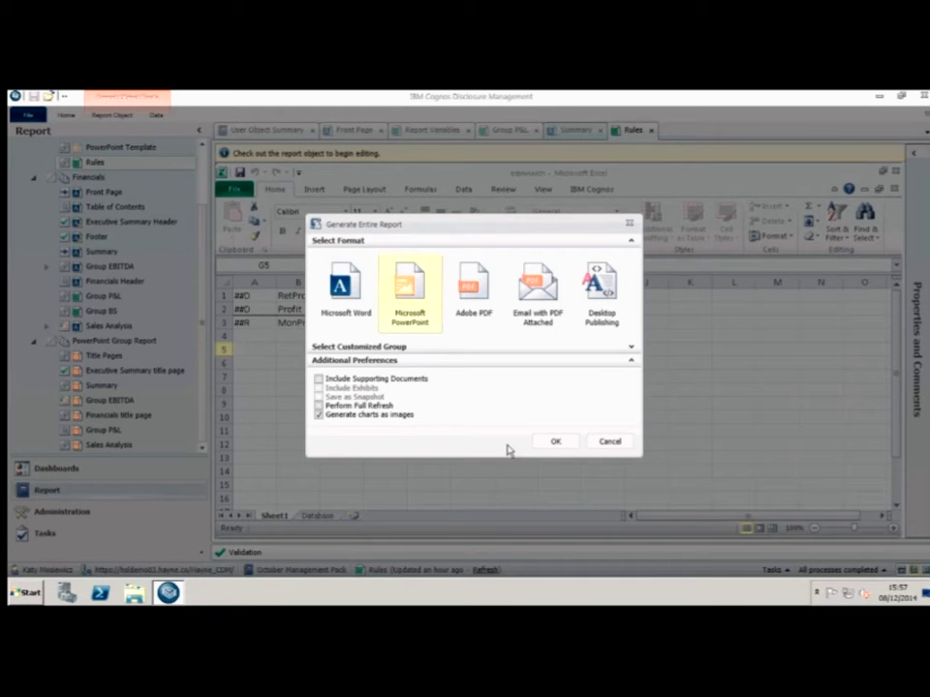
left_click(555, 441)
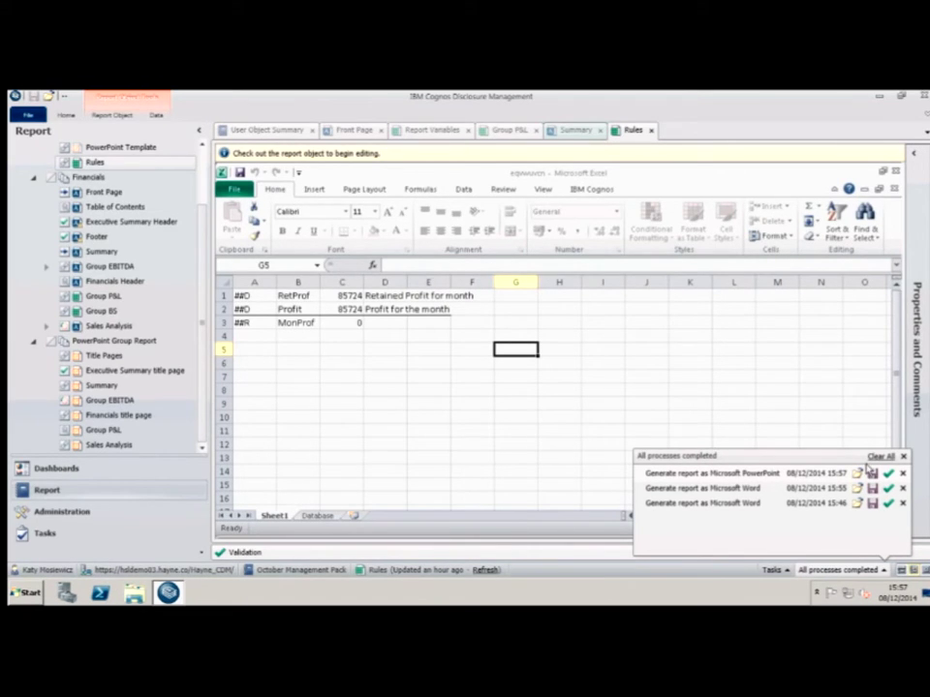
left_click(859, 474)
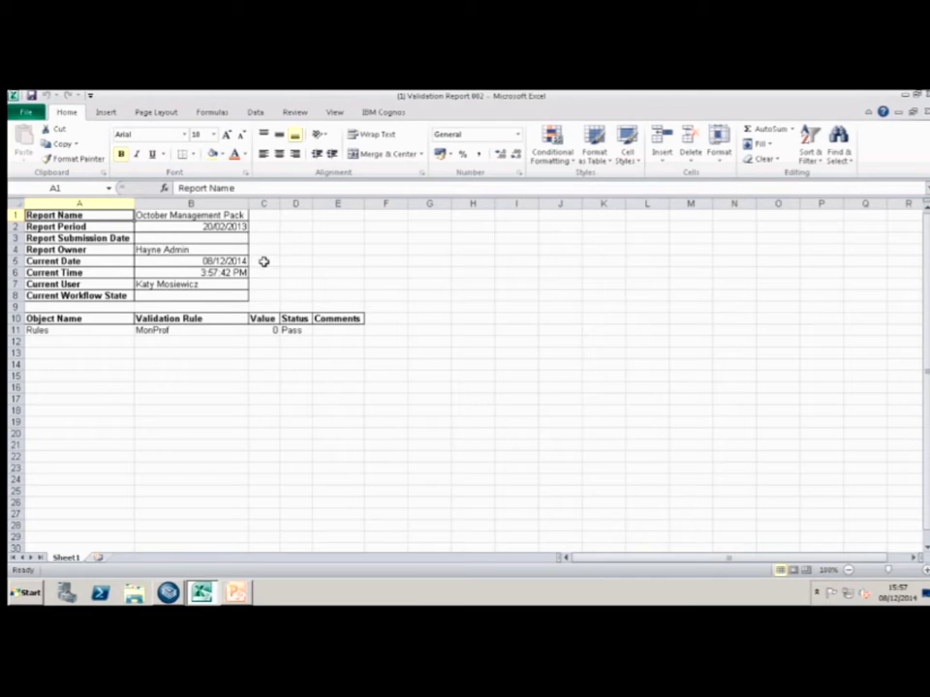
left_click(235, 595)
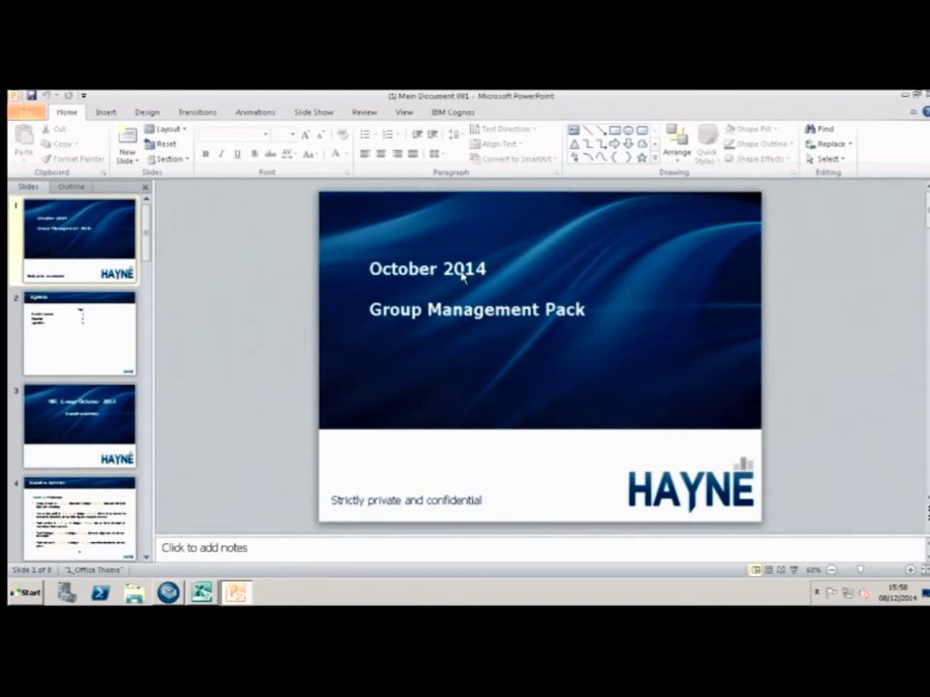
- Examine the presentation's Agenda, Executive Summary, Group EBITDA chart, Group P&L and sales slides, and return to IBM Cognos Disclosure Management
left_click(108, 369)
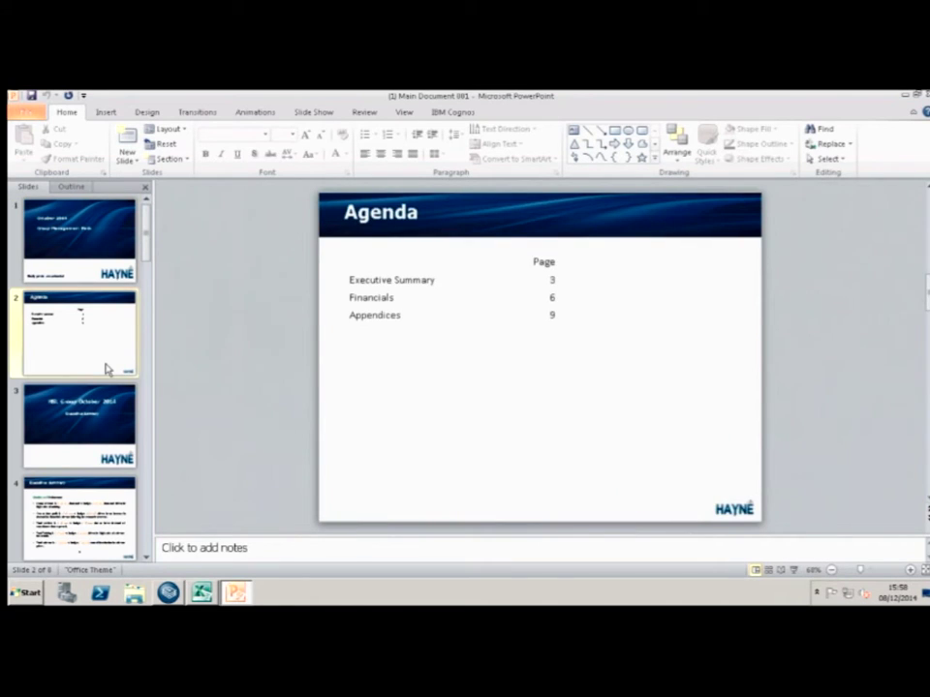
key("Down")
key("Down")
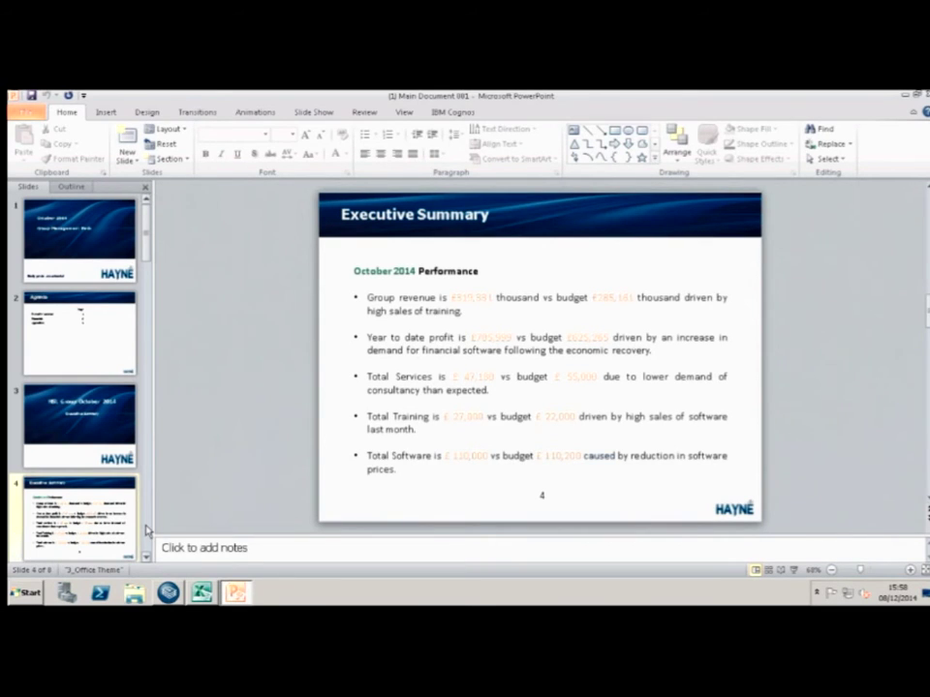
key("Page_Down")
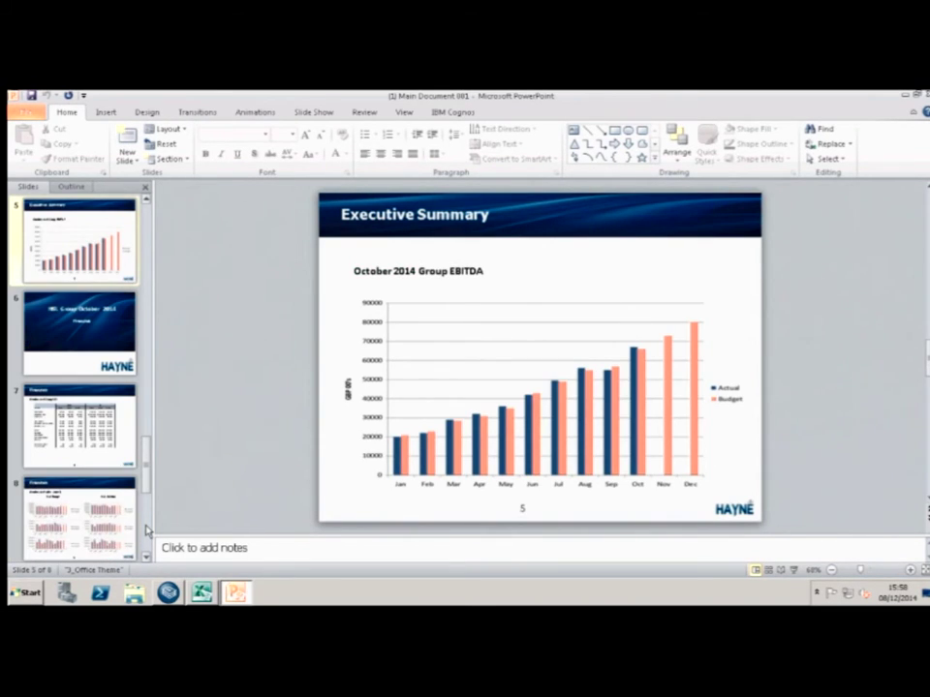
key("Page_Down")
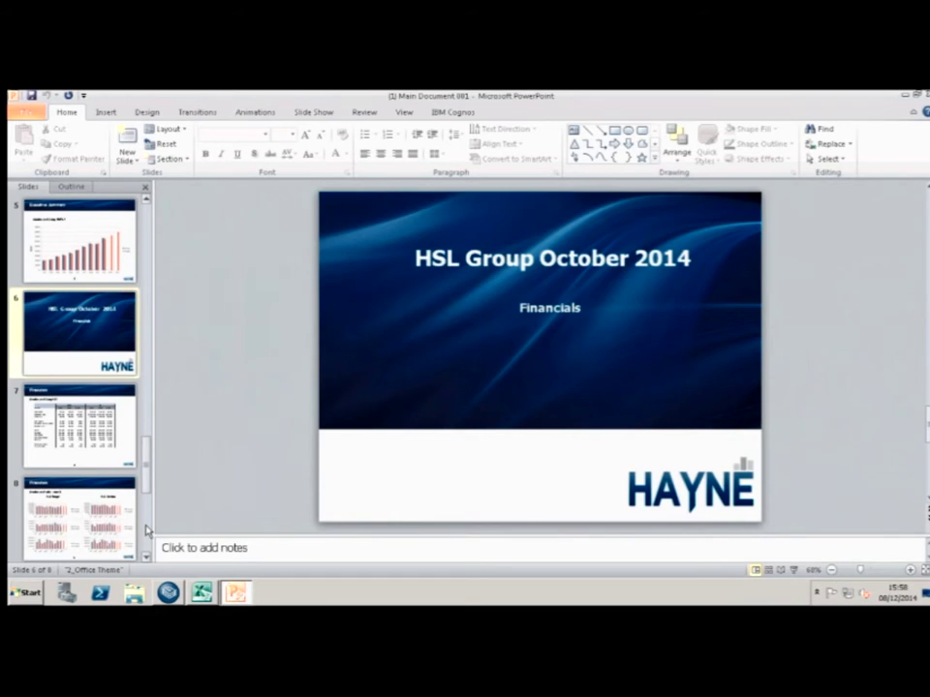
key("Page_Down")
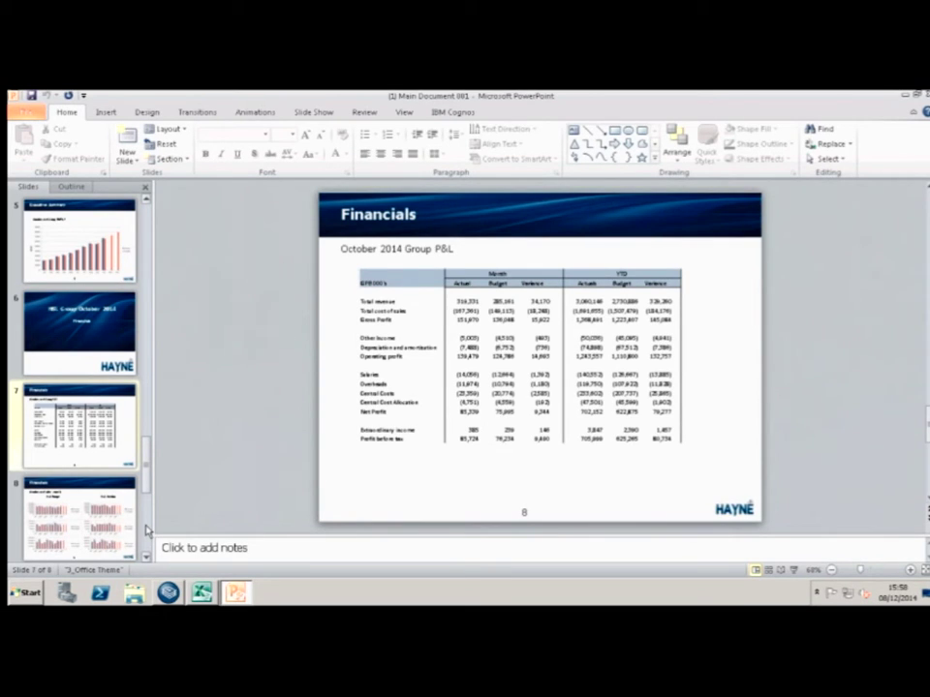
key("Page_Down")
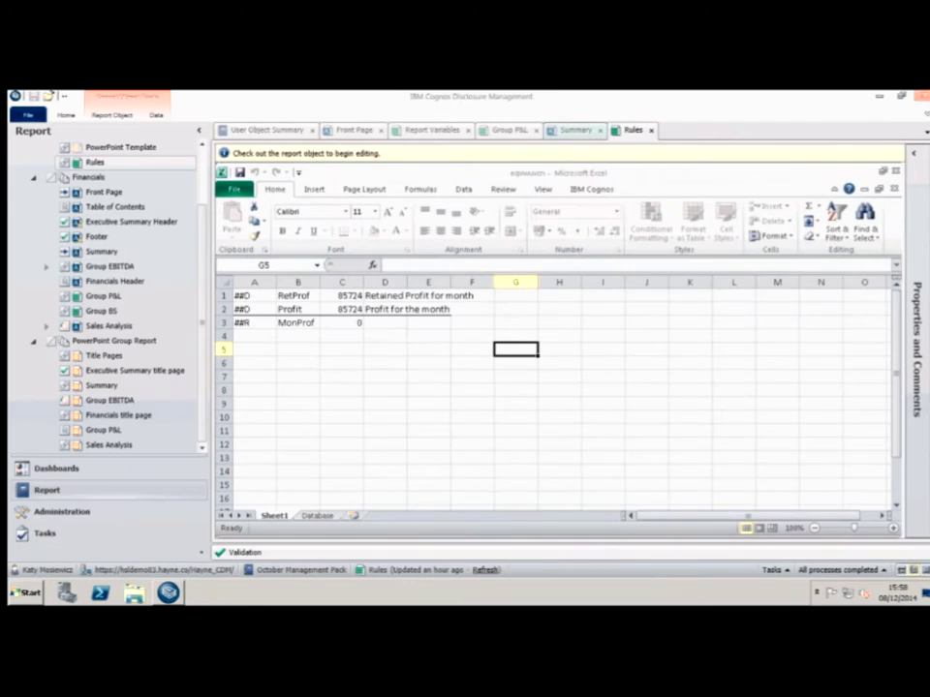
- Review the October Management Pack's audit trail at report and report object level, including the operation types, and close it
left_click(61, 117)
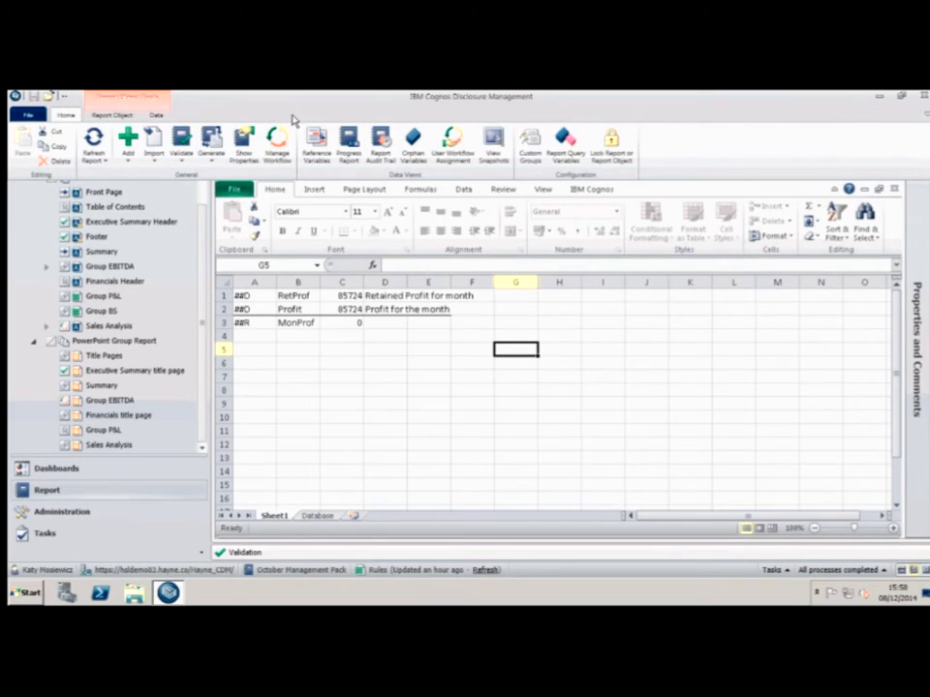
left_click(384, 161)
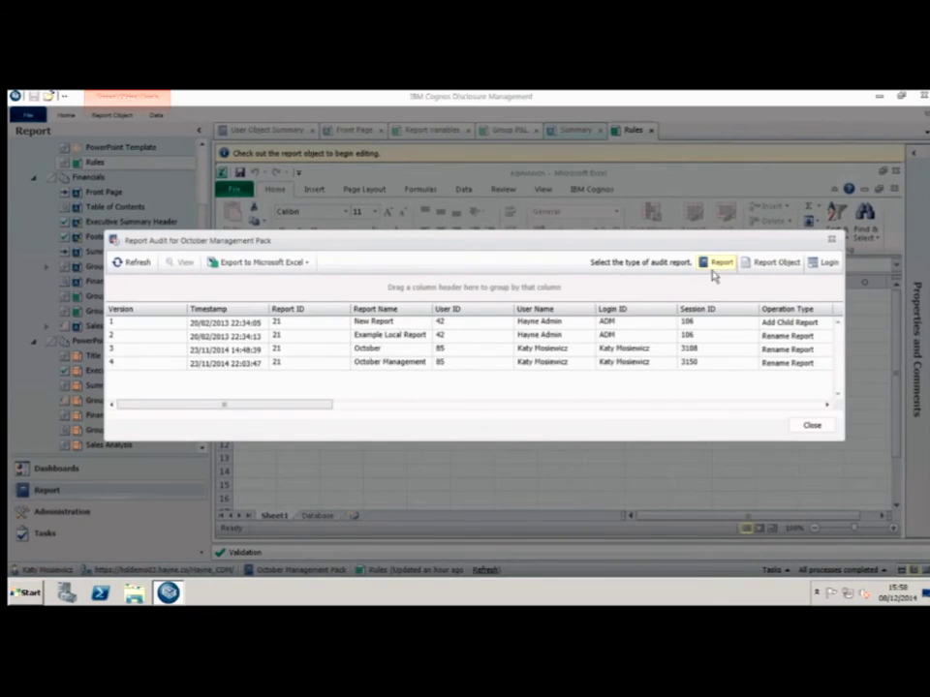
left_click(772, 264)
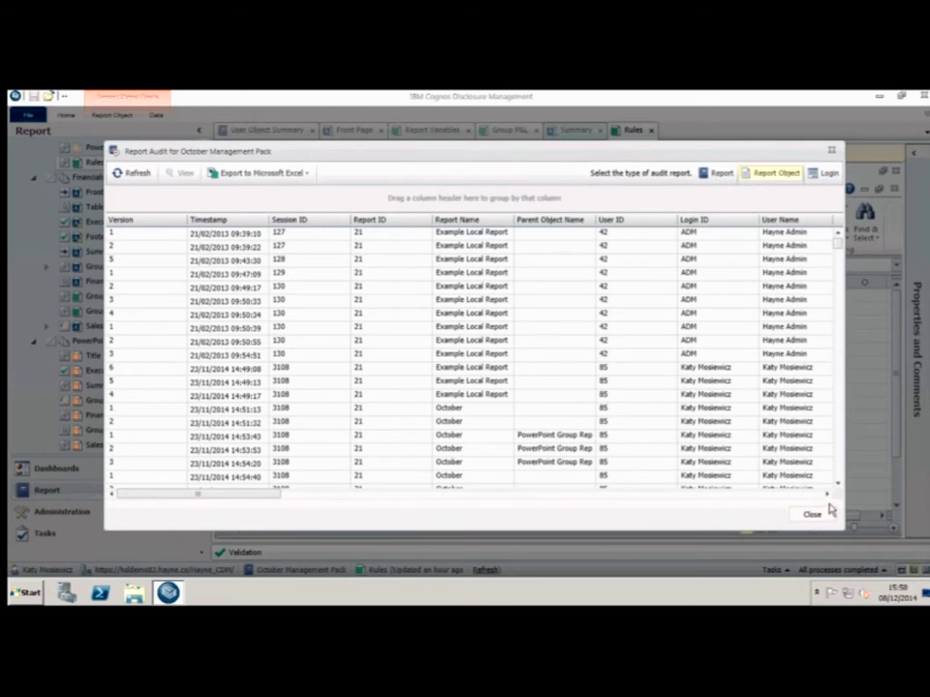
left_click_drag(829, 496, 829, 498)
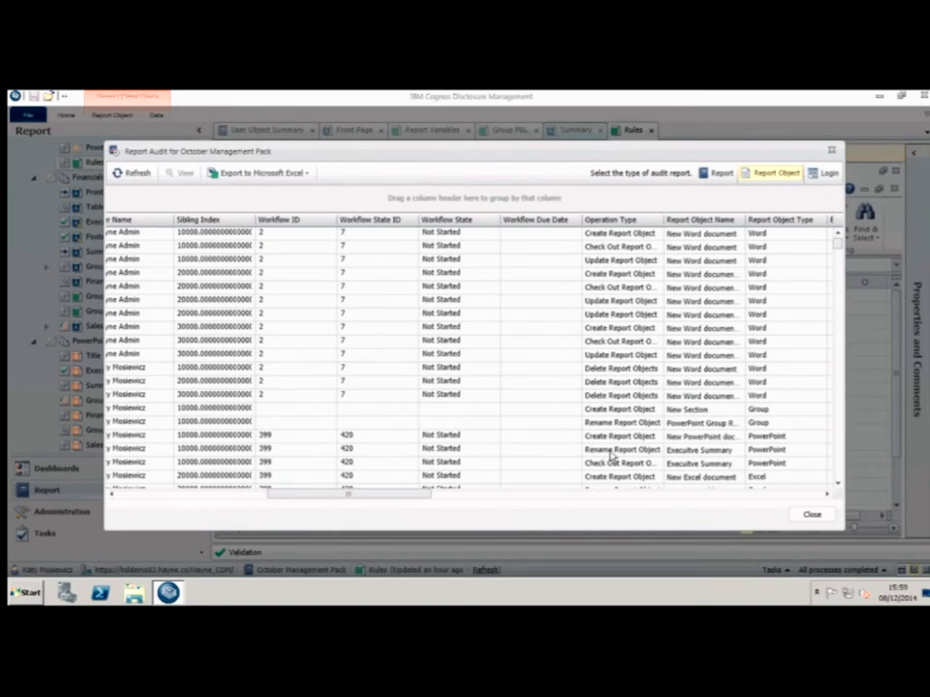
left_click(812, 519)
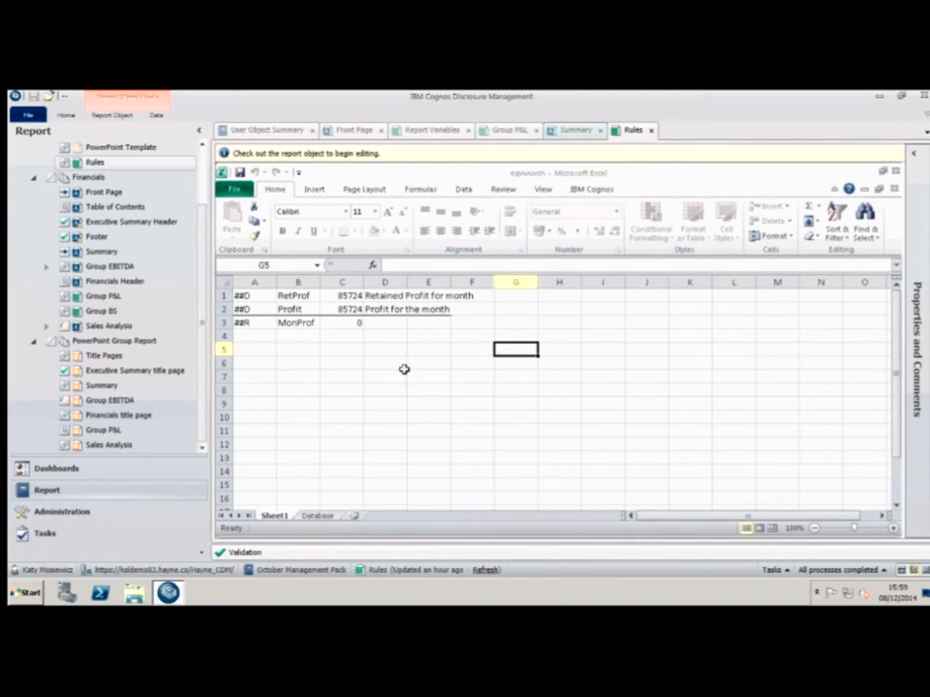
- Start a rollforward of the October Management Pack from the administration list of reports
left_click(83, 511)
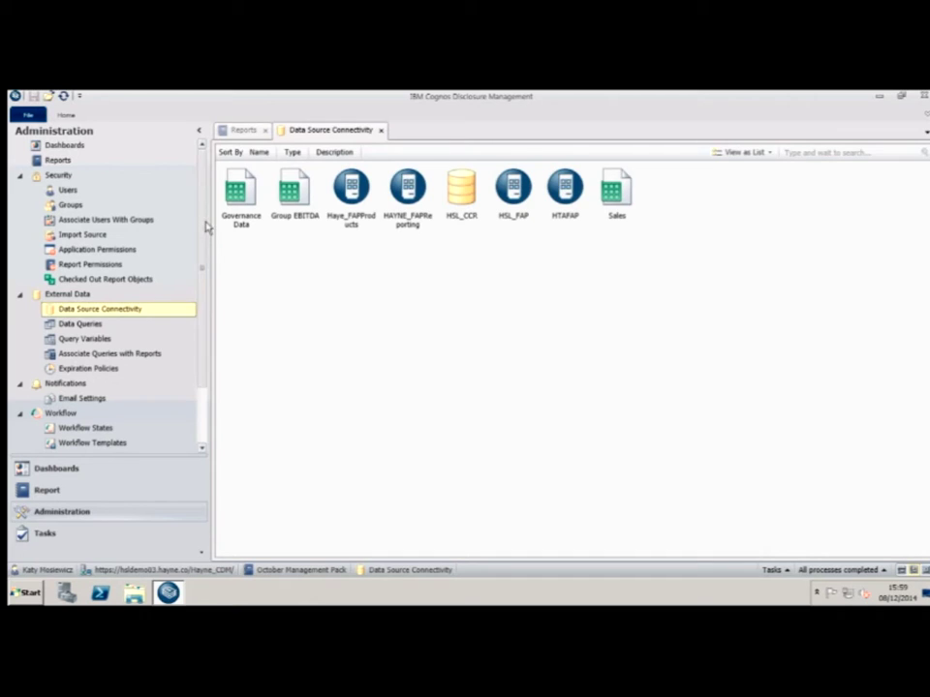
left_click(247, 135)
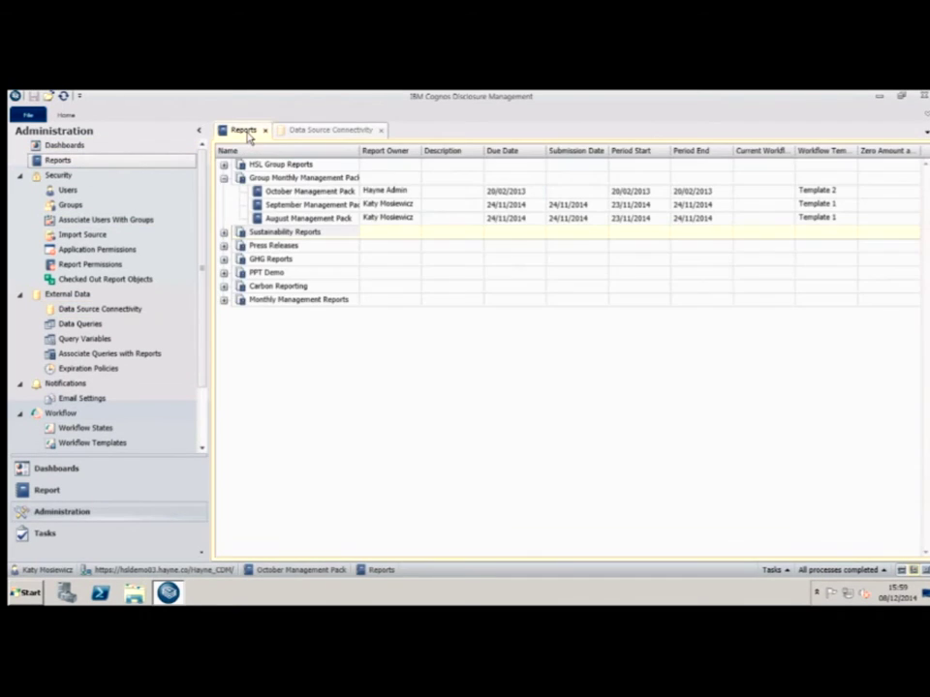
left_click(301, 192)
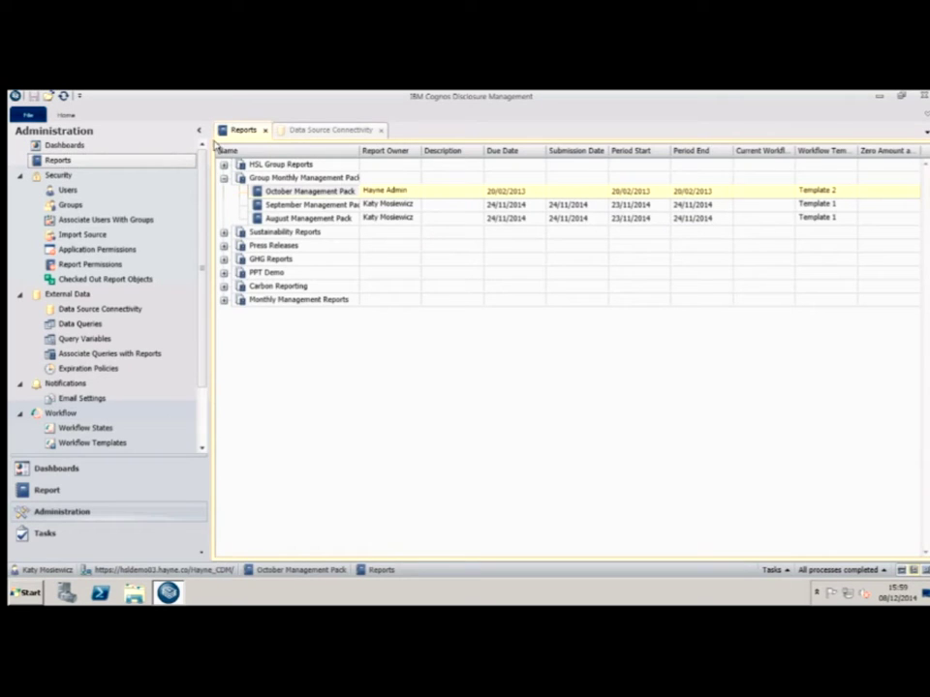
left_click(65, 114)
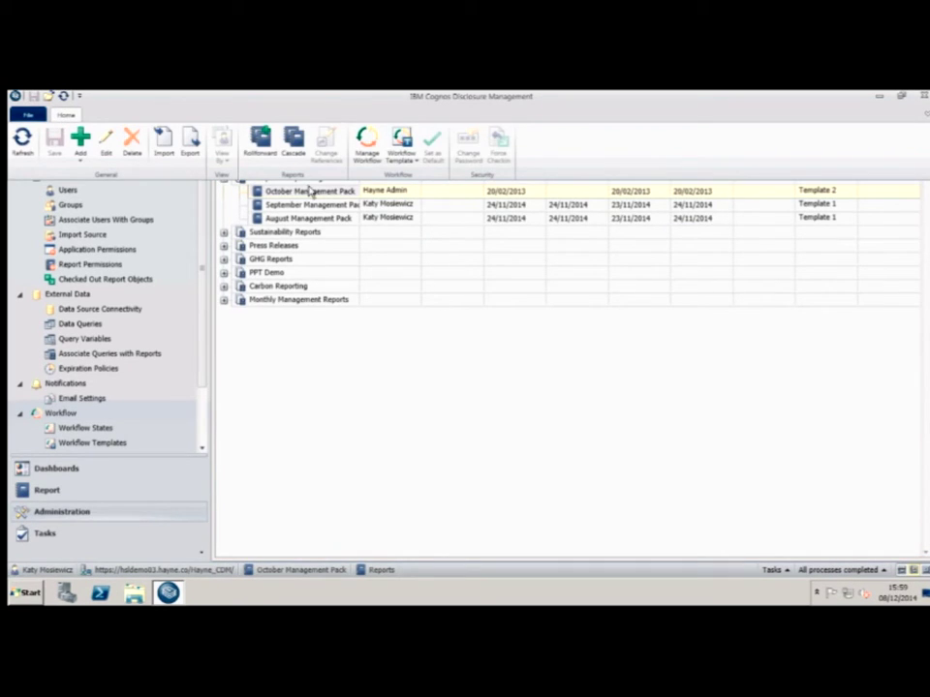
left_click(260, 145)
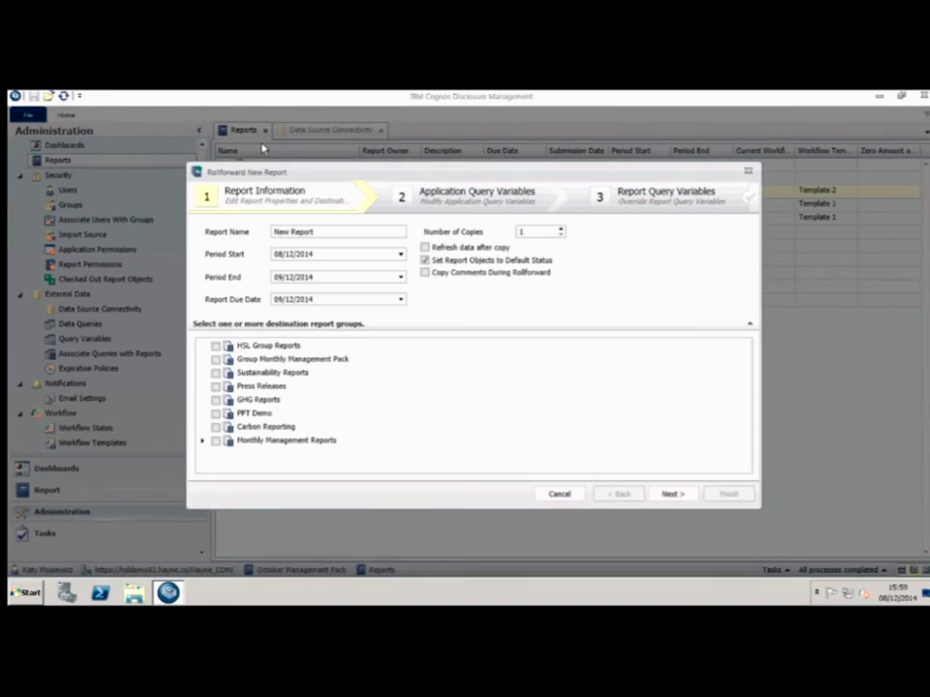
- Name the rolled-forward report November Pack and choose Group Monthly Management Pack as its destination group
triple_click(322, 231)
key("BackSpace")
key("Caps_Lock")
type("N")
key("Caps_Lock")
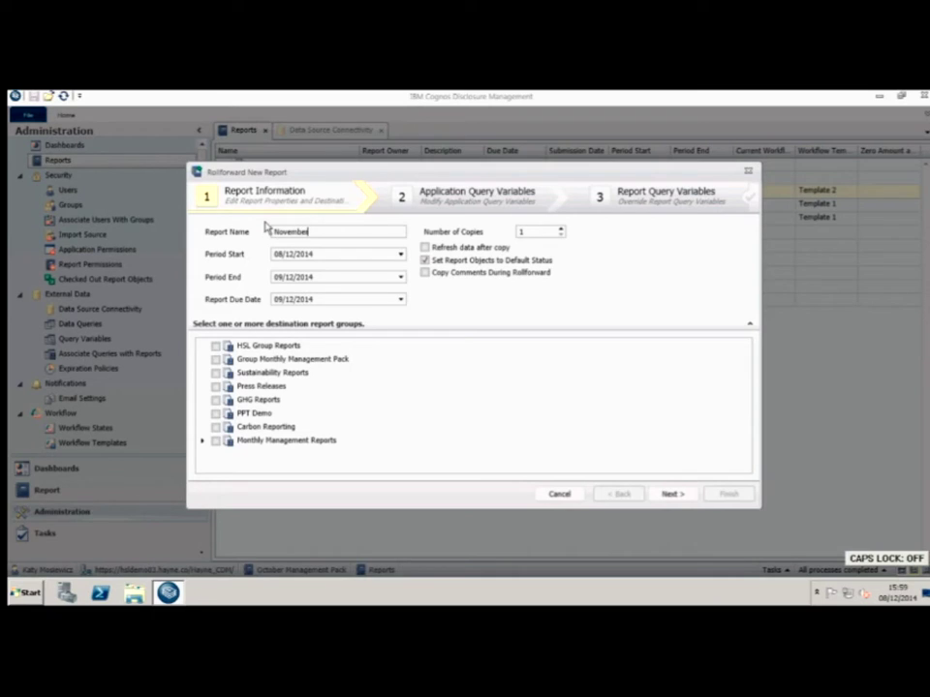
type("ovember R")
key("Caps_Lock")
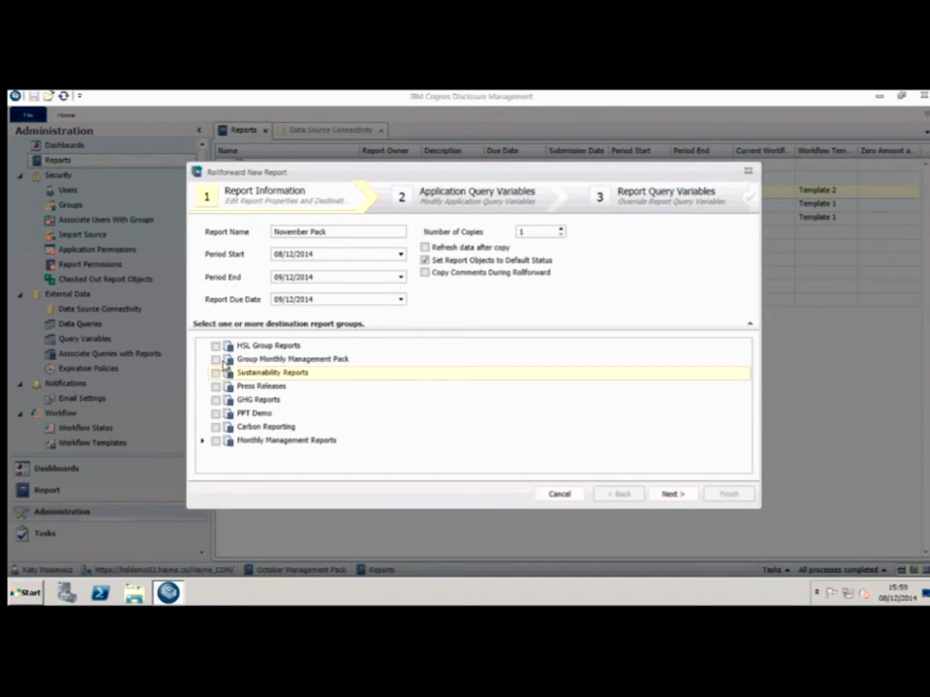
left_click(216, 360)
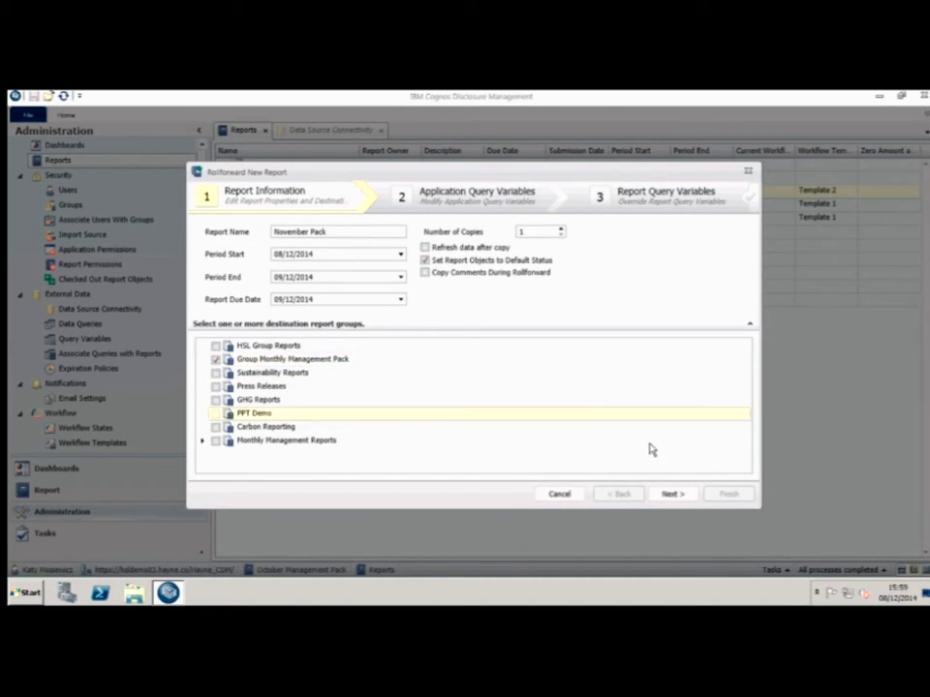
left_click(670, 495)
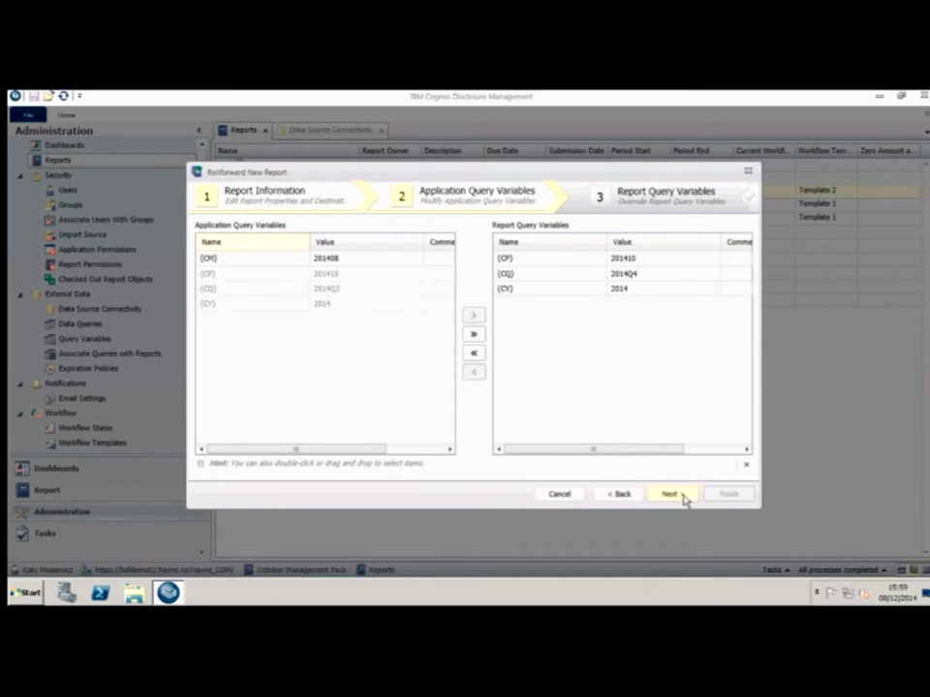
- Set the report query variable {CP} to 201411 and finish the rollforward
left_click(631, 260)
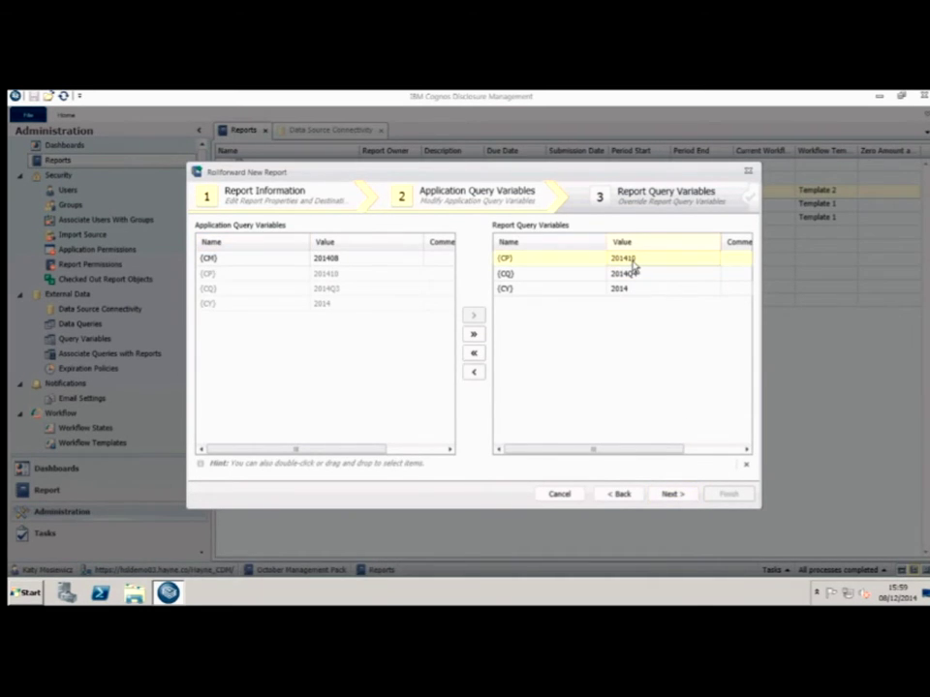
double_click(632, 263)
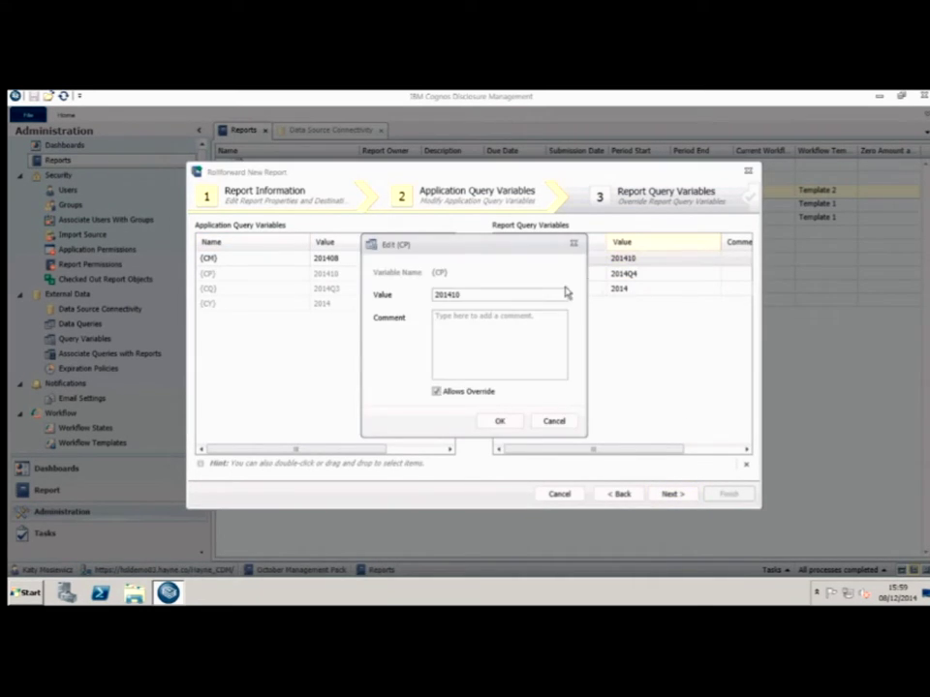
left_click(473, 295)
left_click(500, 420)
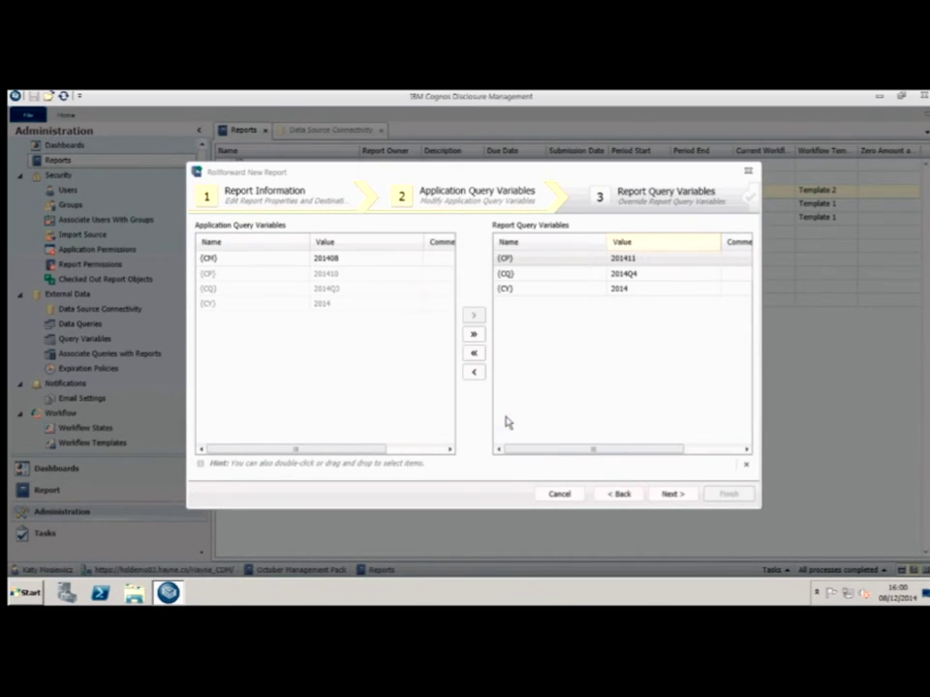
left_click(666, 495)
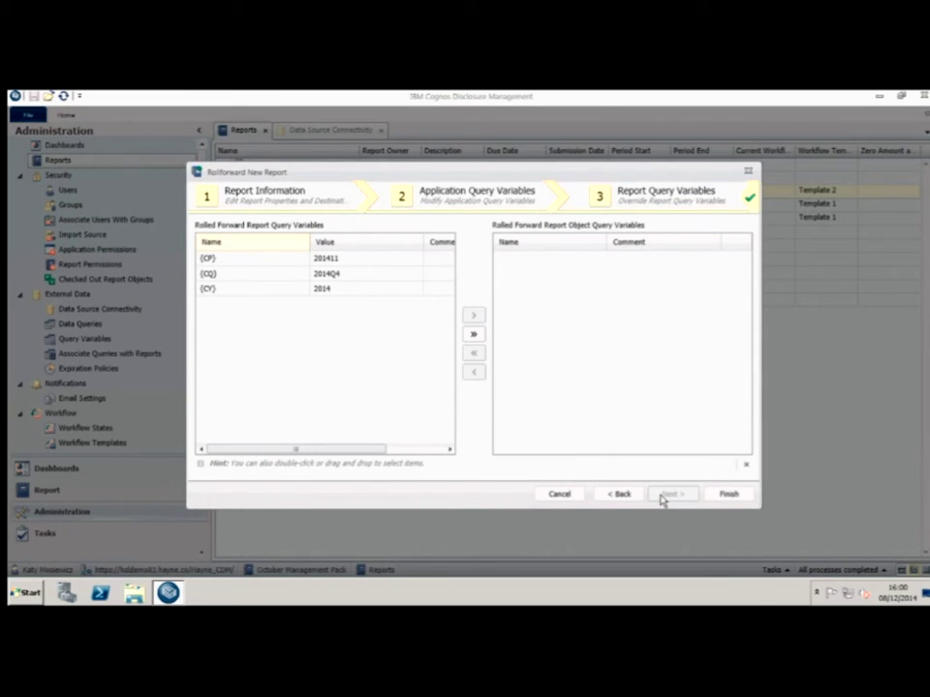
left_click(725, 495)
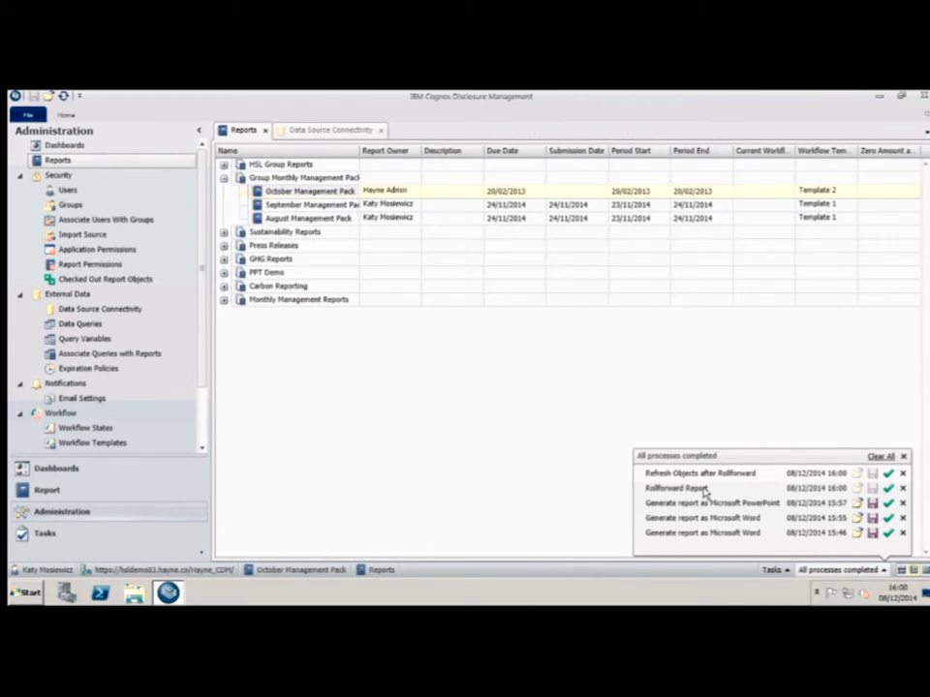
- Refresh the administration list of reports and open the November Pack from the Group Monthly Management Pack group
left_click(523, 406)
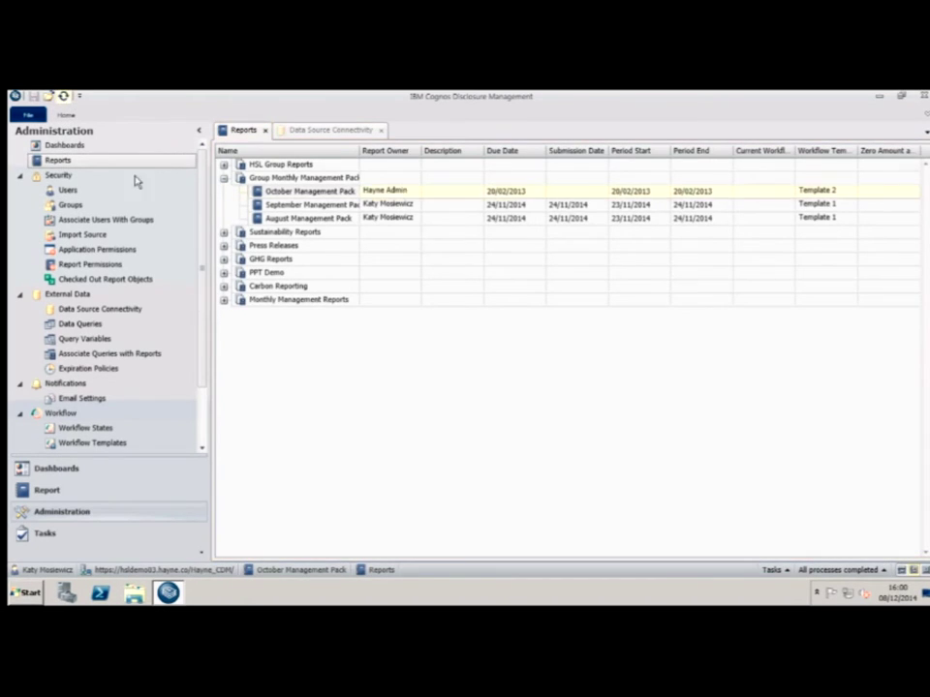
left_click(224, 178)
left_click(224, 178)
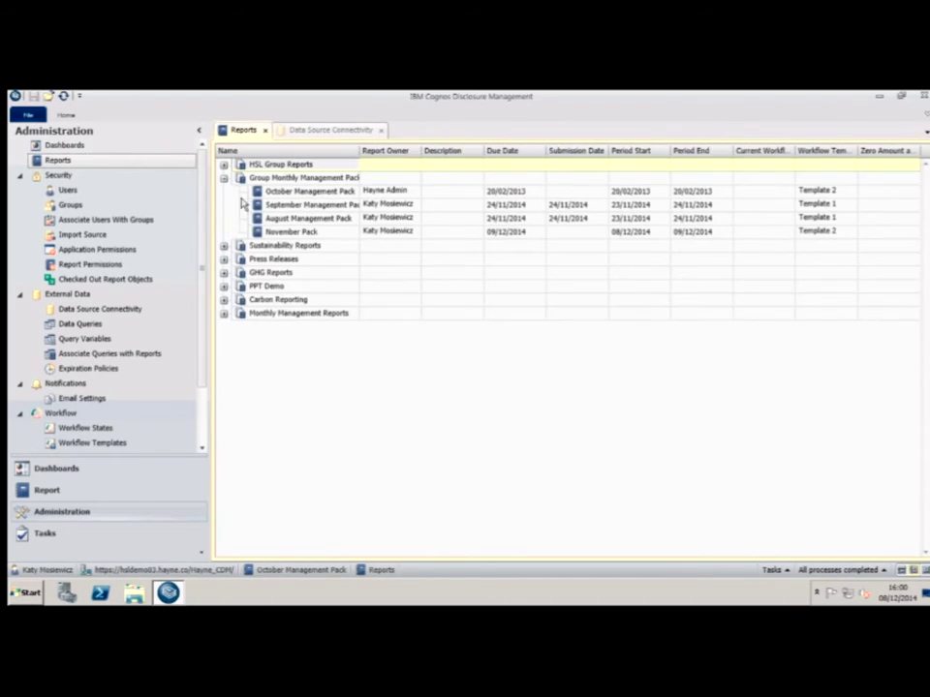
left_click(27, 117)
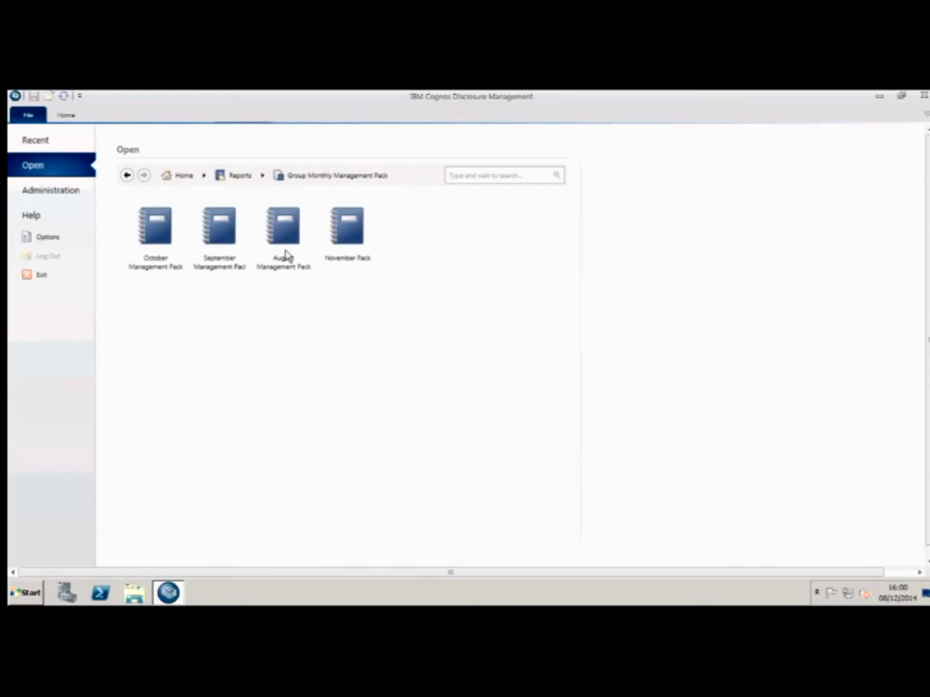
double_click(347, 230)
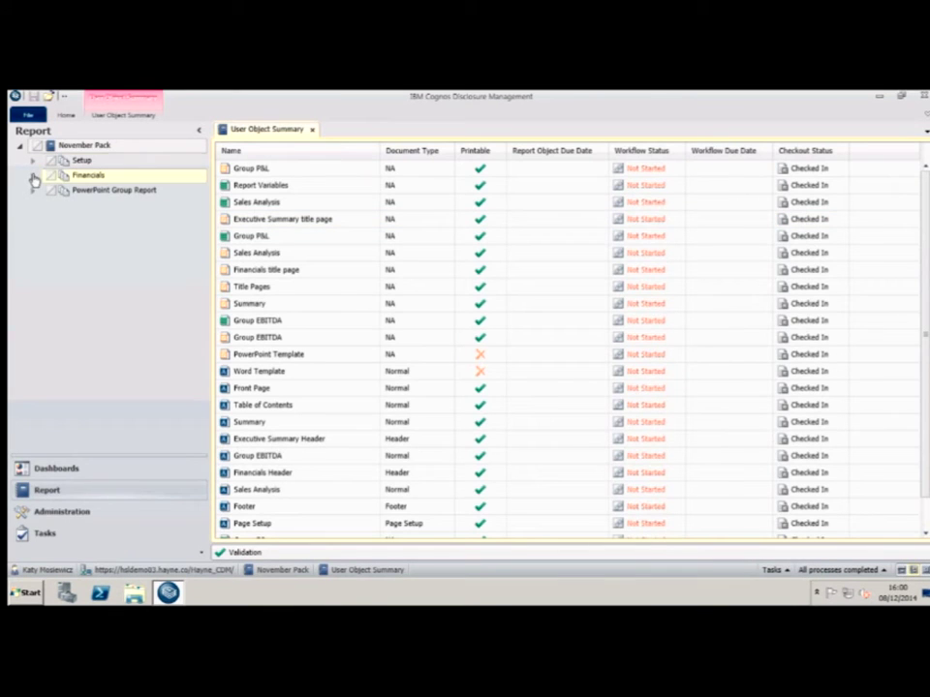
- Open the Group P&L report object from the Financials section of the November Pack
left_click(33, 177)
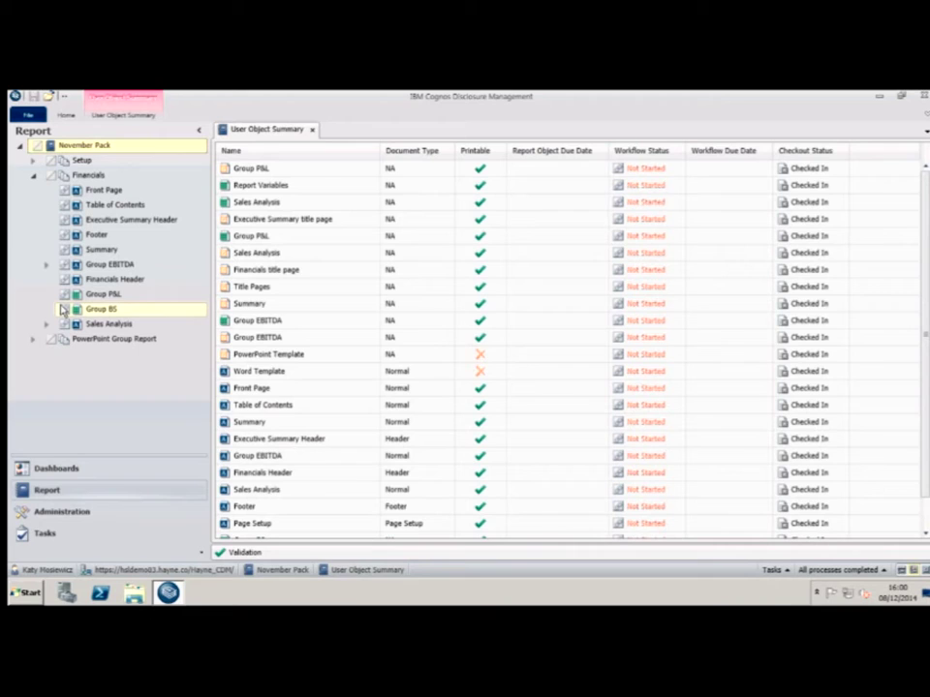
left_click(112, 295)
double_click(112, 299)
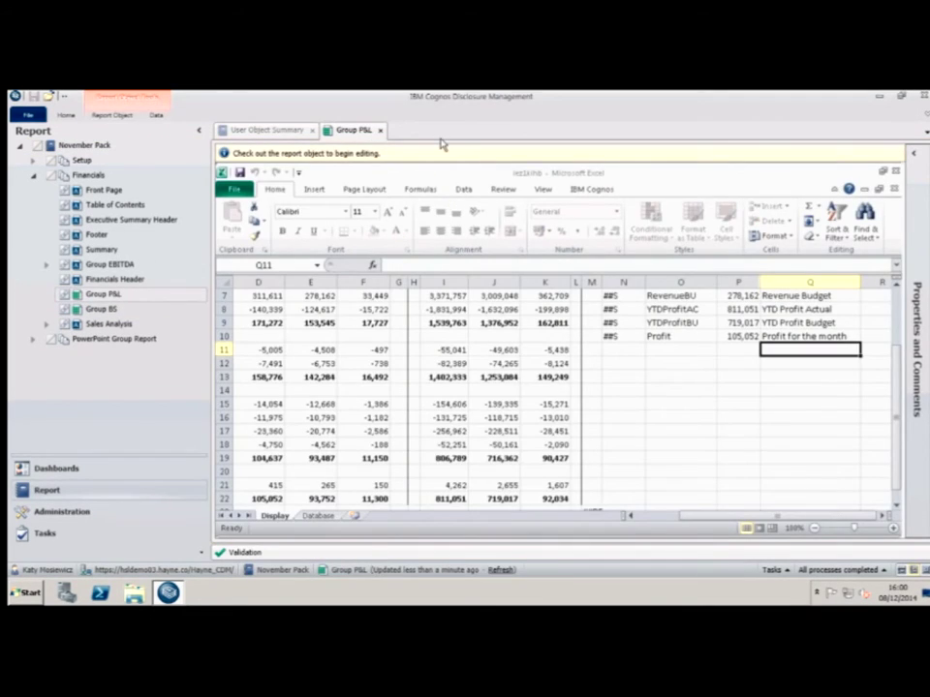
- Check the period row on the Group P&L's Database sheet and the month and YTD figures on its Display sheet
left_click(320, 516)
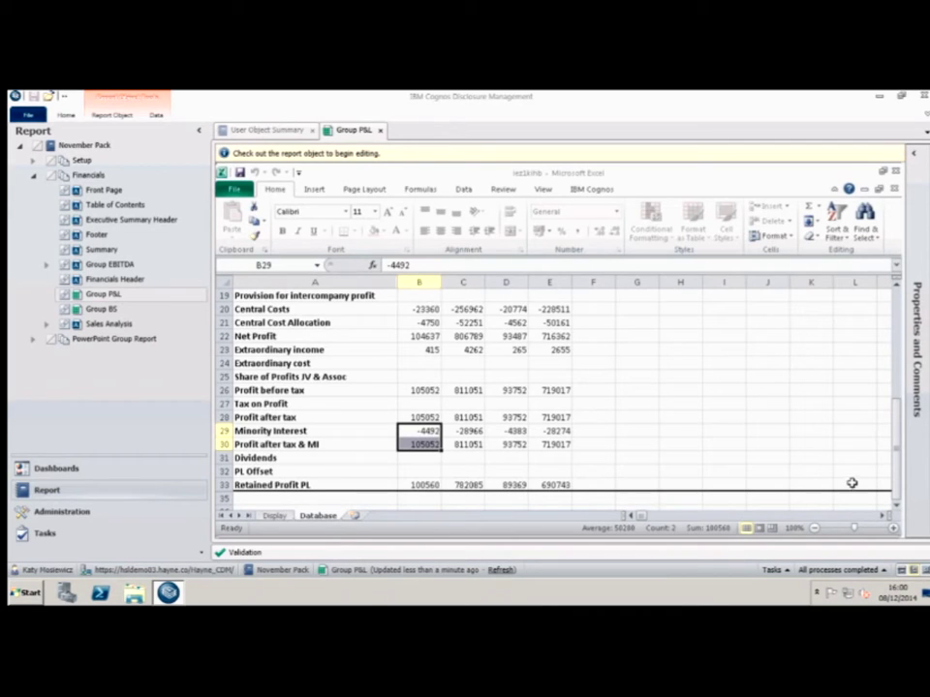
left_click_drag(902, 453, 900, 300)
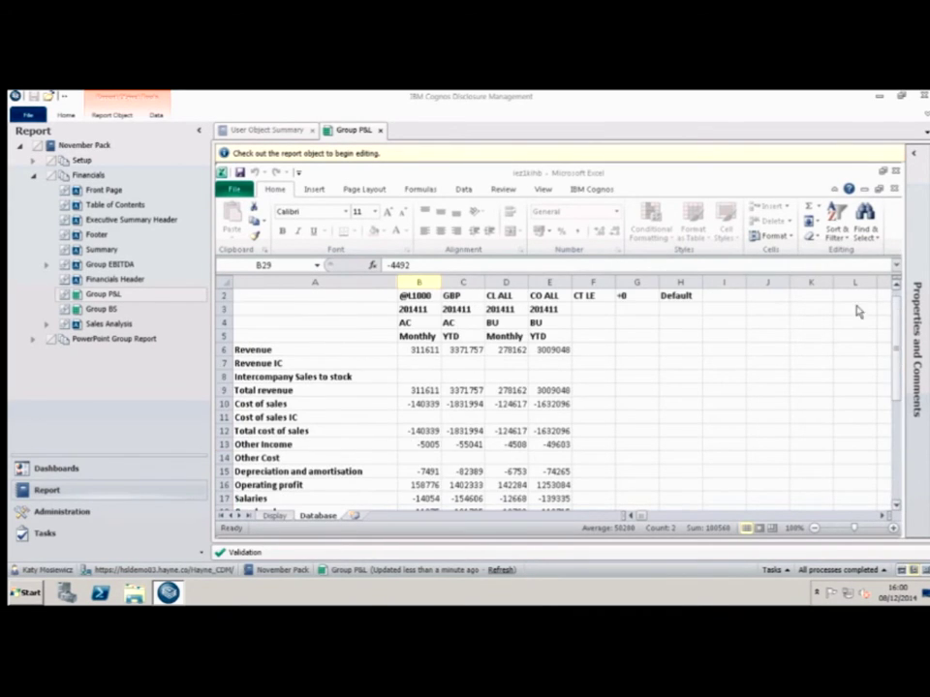
left_click_drag(403, 306, 542, 307)
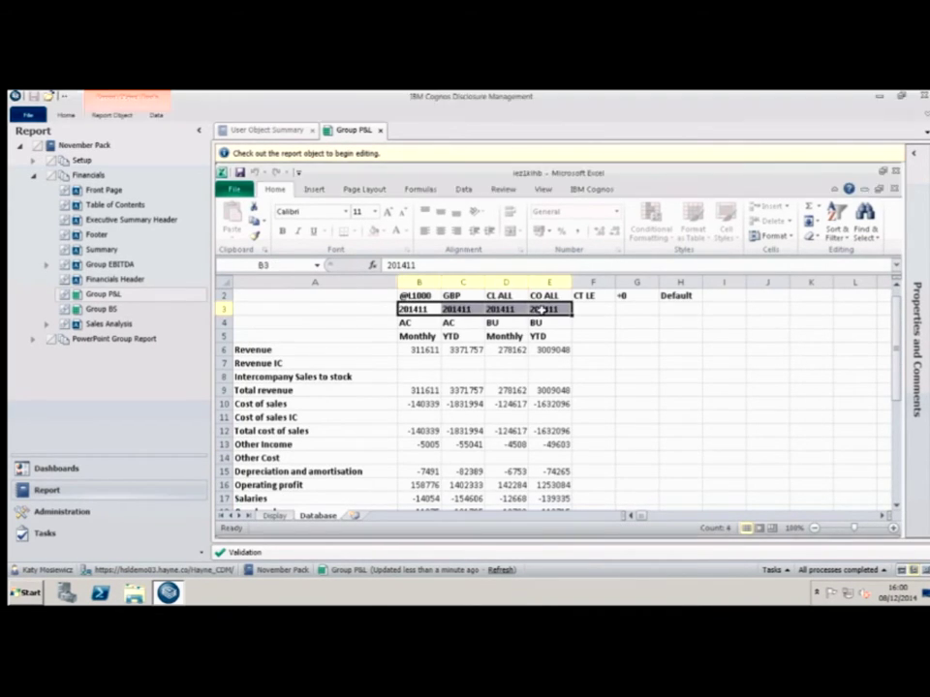
left_click(276, 516)
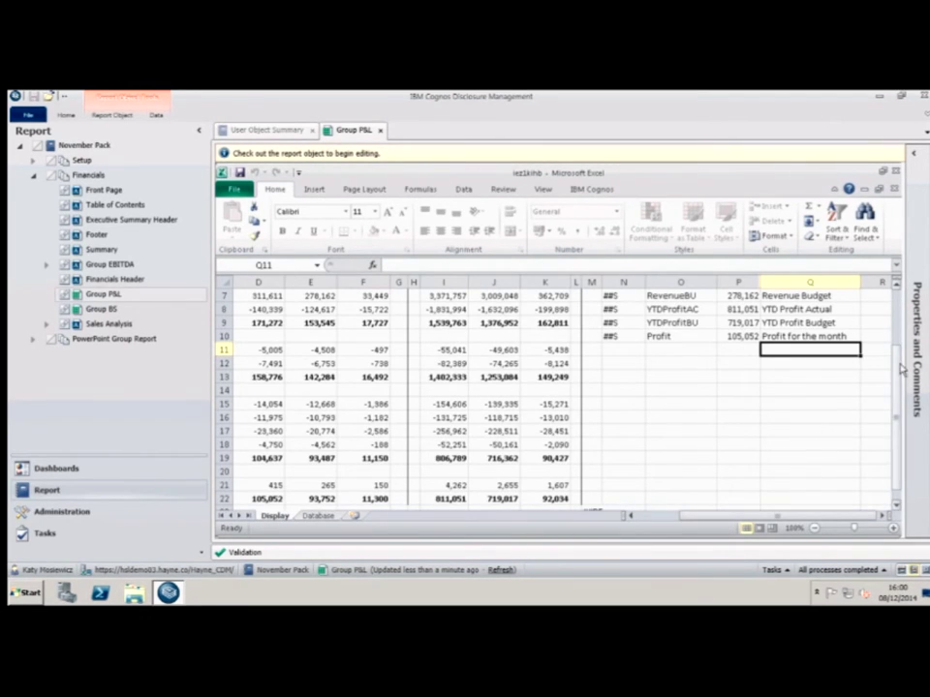
scroll(678, 368, "up", 2)
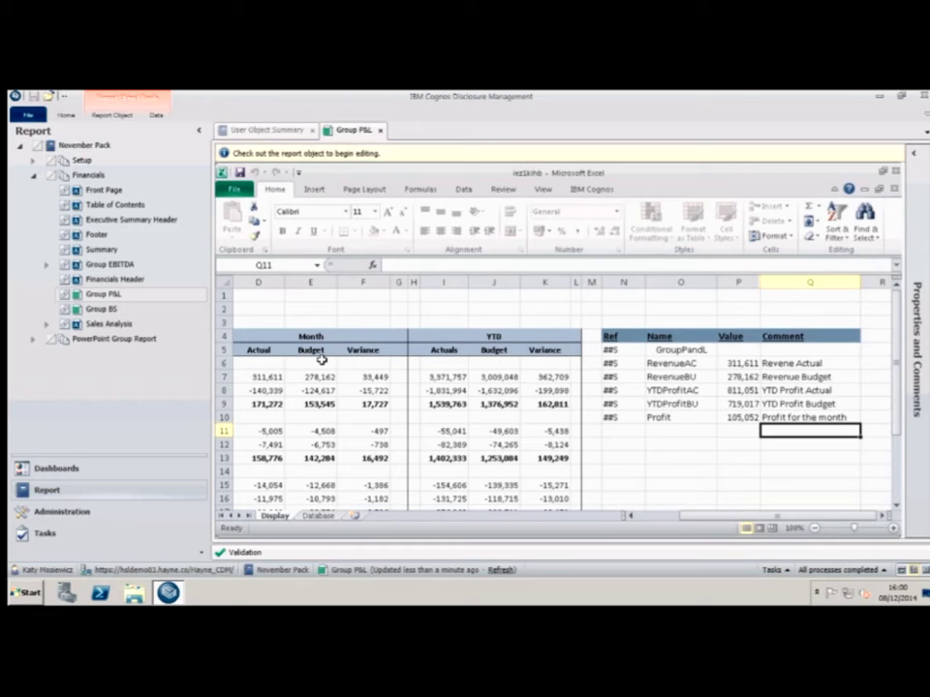